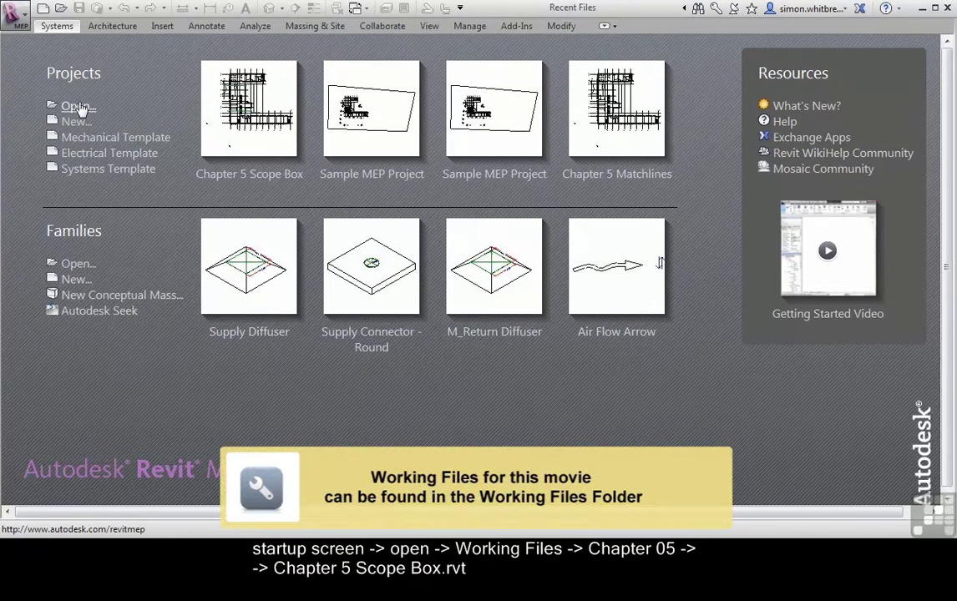
Open the project file Chapter 5 Scope Box.rvt from the Chapter 05 folder.
{"action": "left_click", "coordinate": [75, 106]}
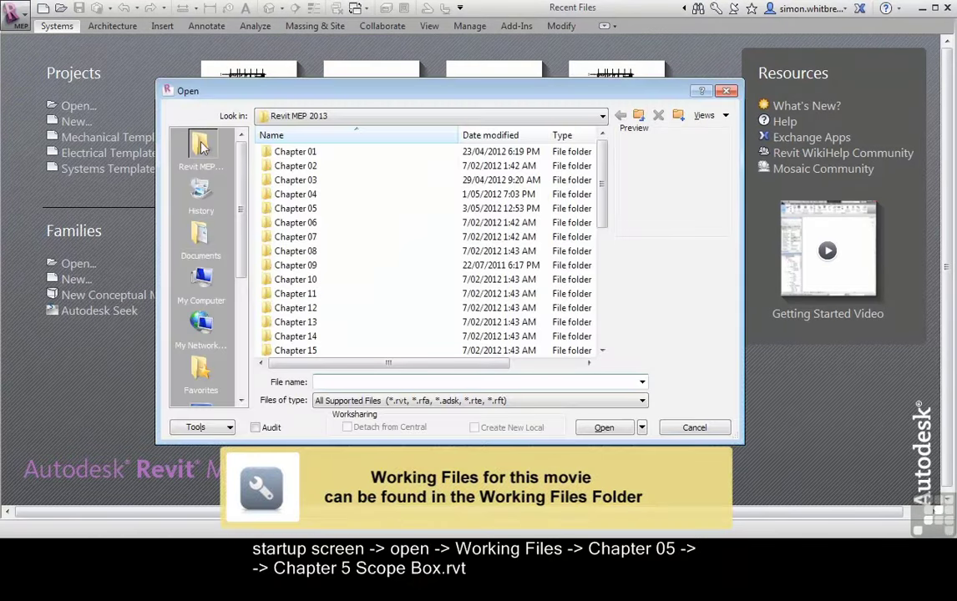
{"action": "double_click", "coordinate": [310, 207]}
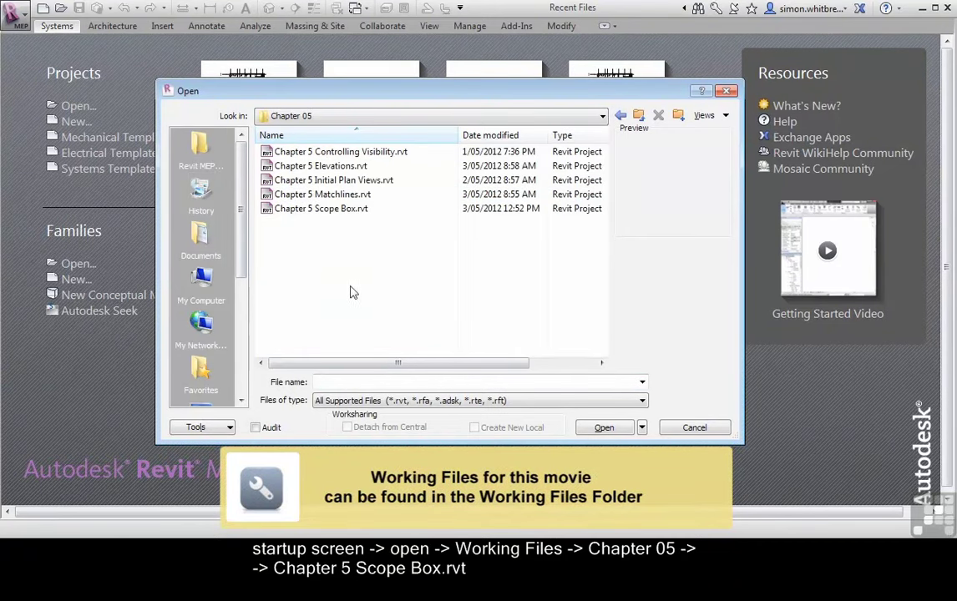
{"action": "left_click", "coordinate": [275, 209]}
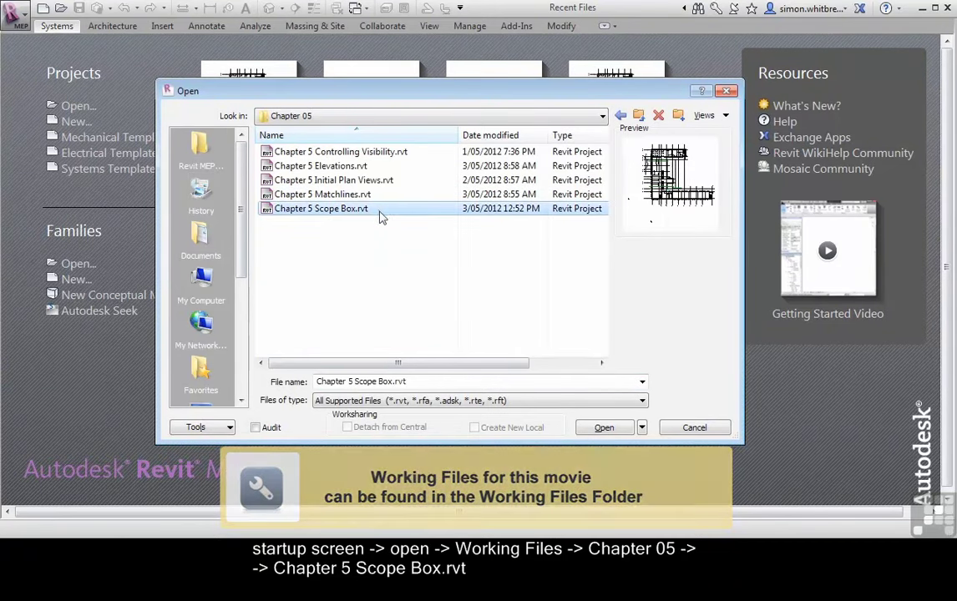
{"action": "left_click", "coordinate": [589, 429]}
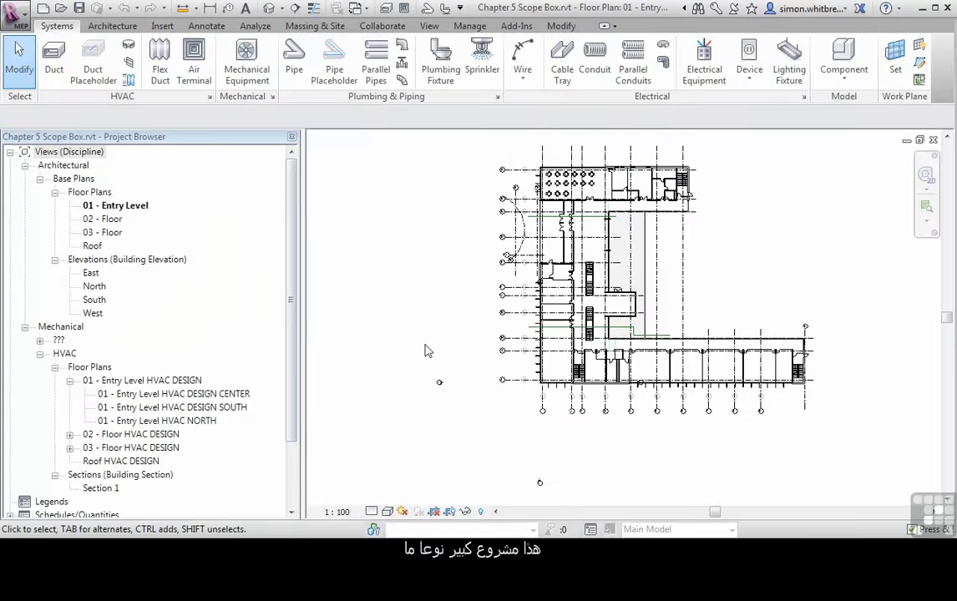
Expand the 02 - Floor and 03 - Floor HVAC DESIGN plans to review their dependent views.
{"action": "left_click", "coordinate": [70, 434]}
{"action": "left_click", "coordinate": [70, 492]}
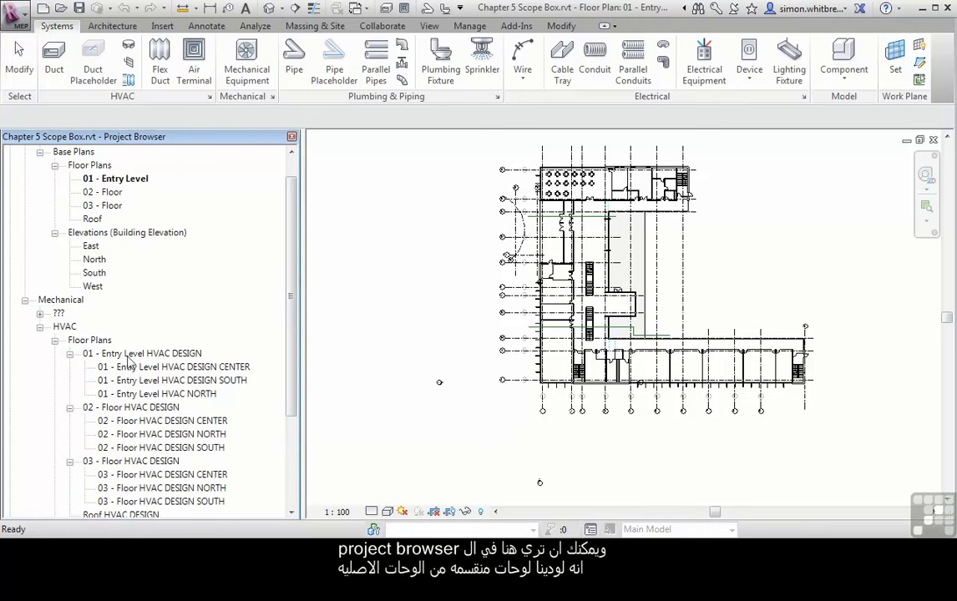
{"action": "scroll", "coordinate": [129, 360], "scroll_direction": "down", "scroll_amount": 3}
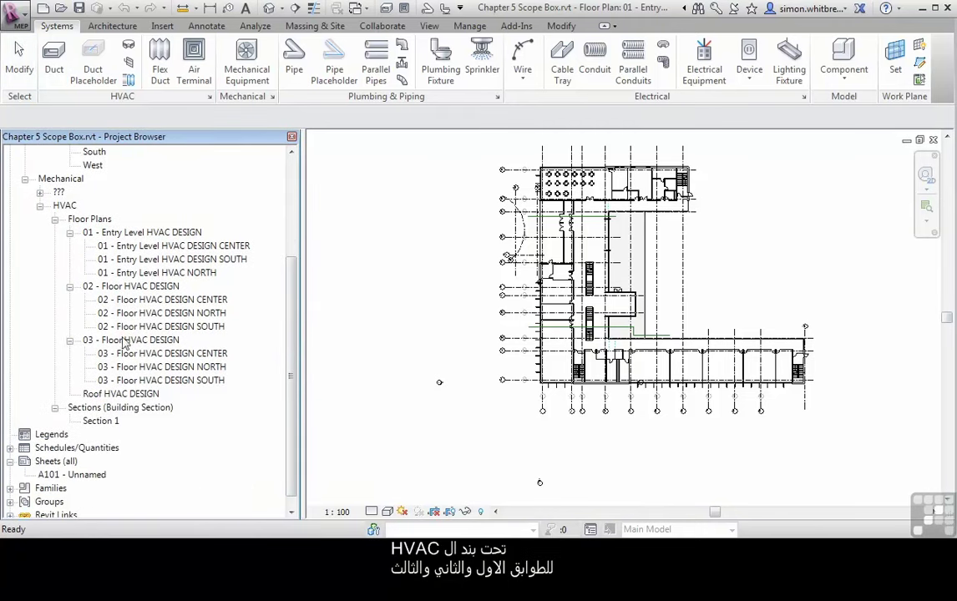
{"action": "left_click", "coordinate": [121, 394]}
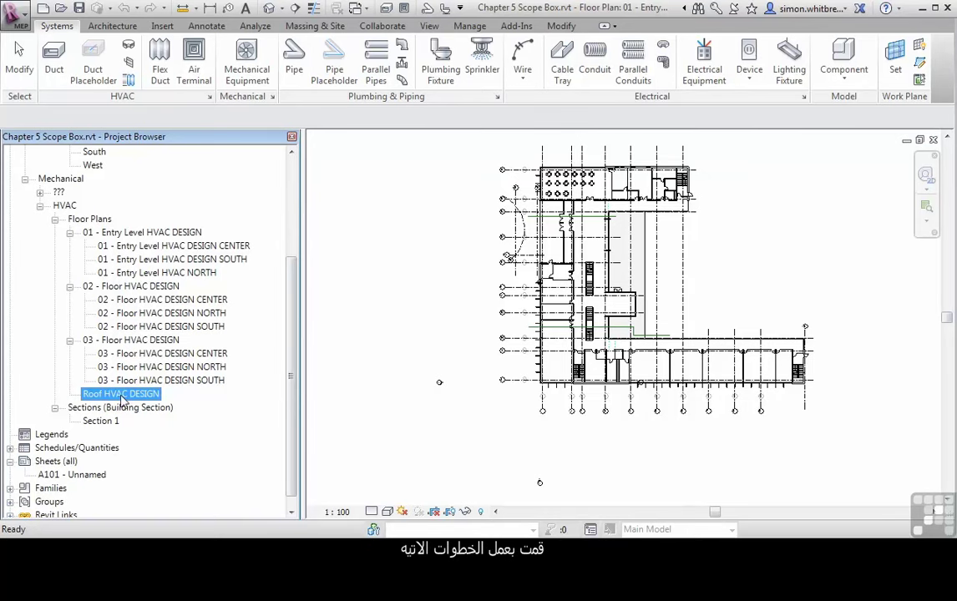
{"action": "right_click", "coordinate": [123, 401]}
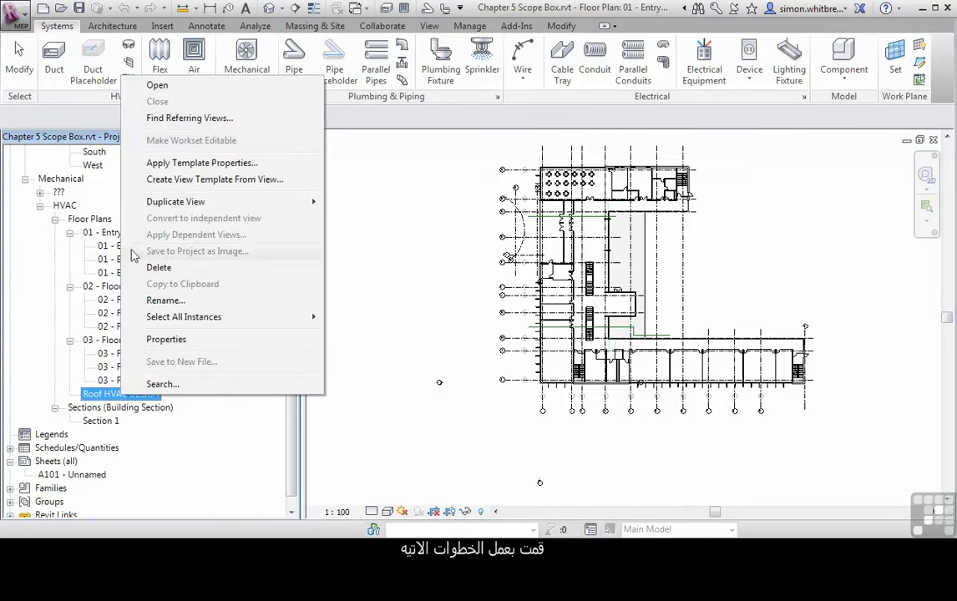
{"action": "mouse_move", "coordinate": [144, 204]}
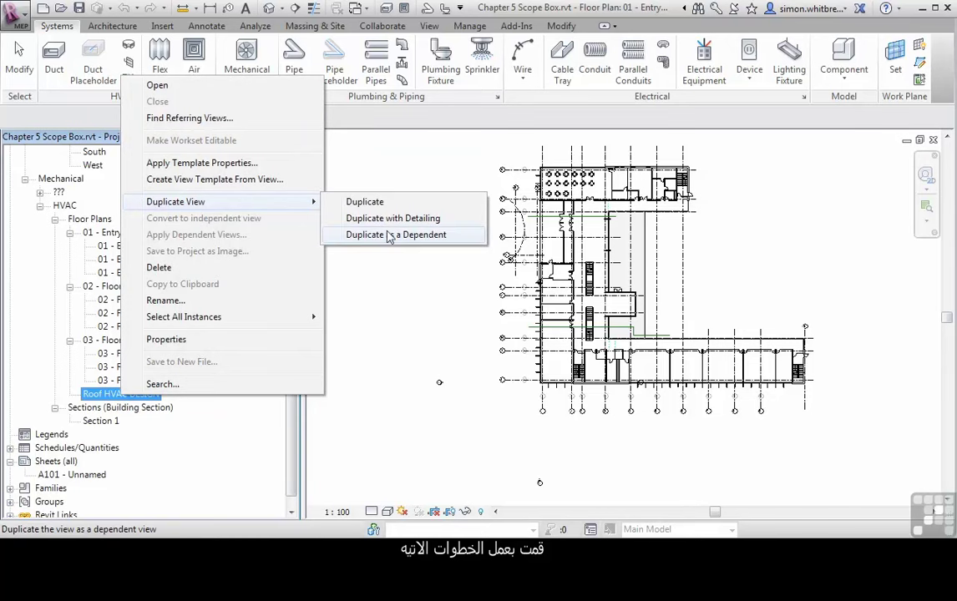
{"action": "left_click", "coordinate": [75, 360]}
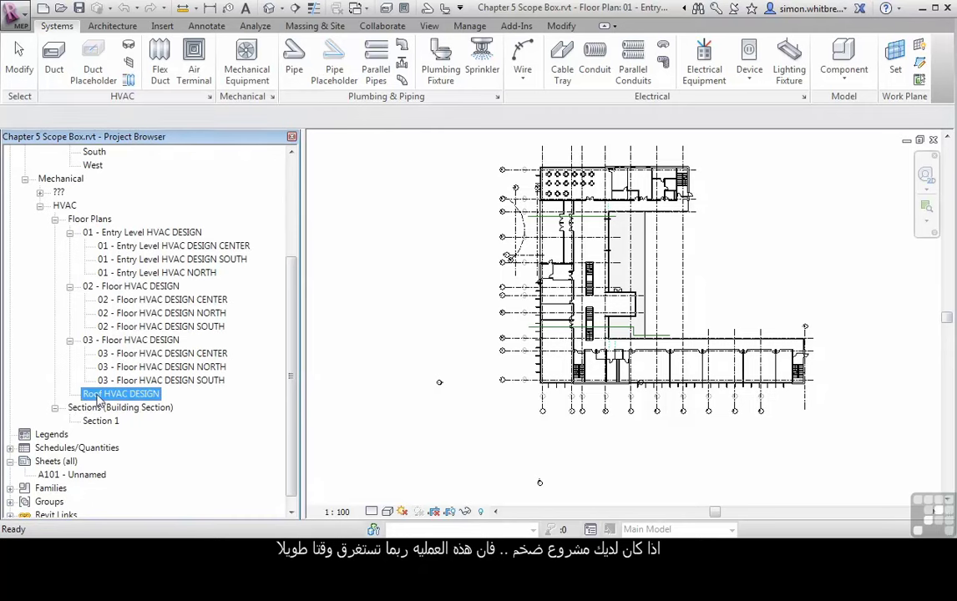
Apply the dependent view layout of 01 - Entry Level HVAC DESIGN to the Roof HVAC DESIGN floor plan only.
{"action": "right_click", "coordinate": [139, 238]}
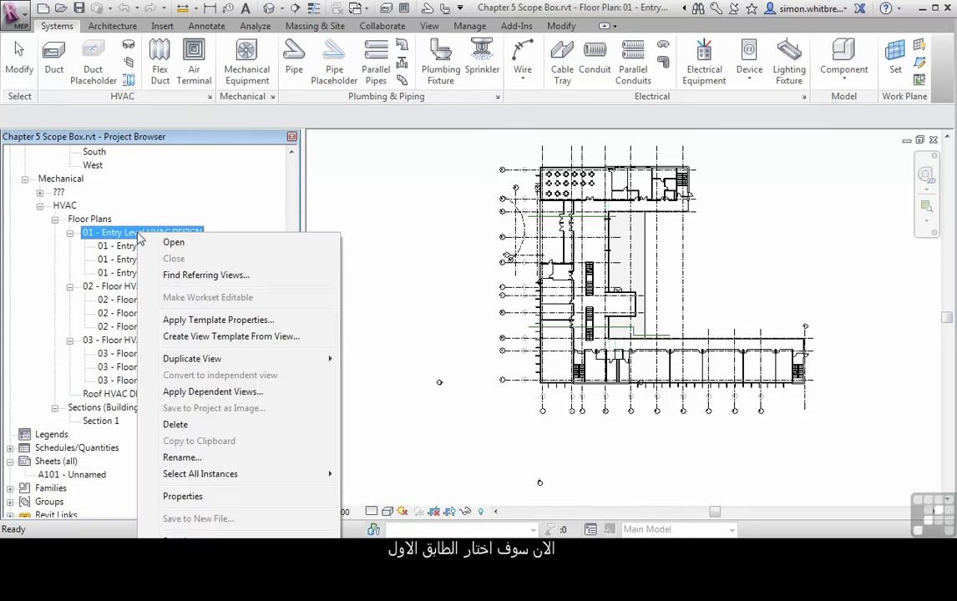
{"action": "left_click", "coordinate": [232, 394]}
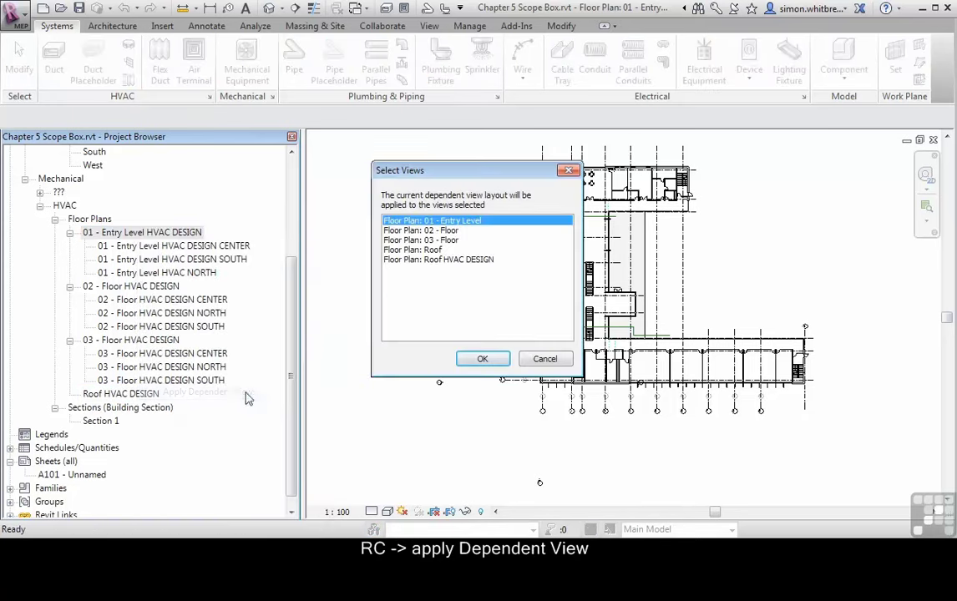
{"action": "left_click", "coordinate": [455, 260], "text": "ctrl"}
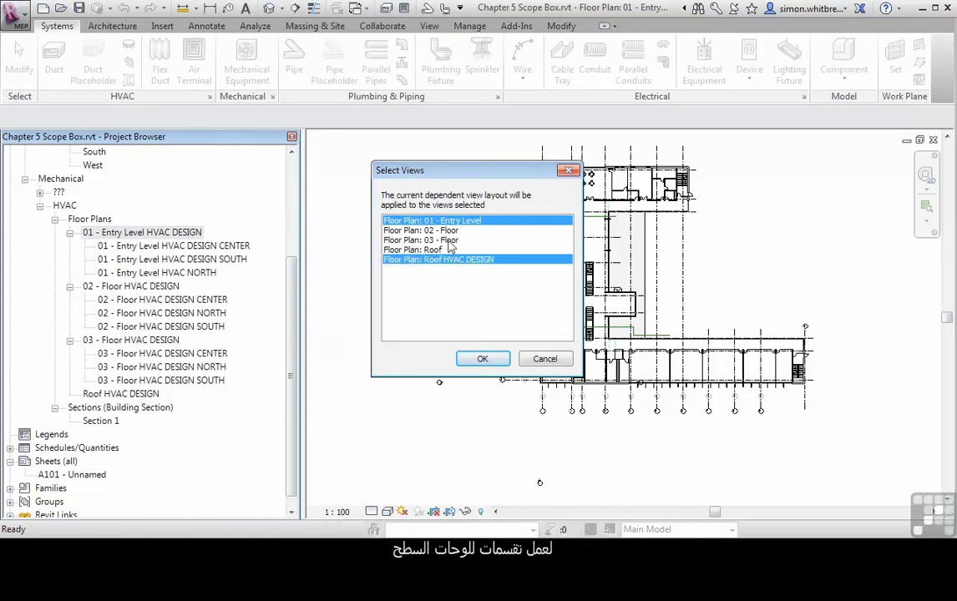
{"action": "left_click", "coordinate": [402, 220], "text": "ctrl"}
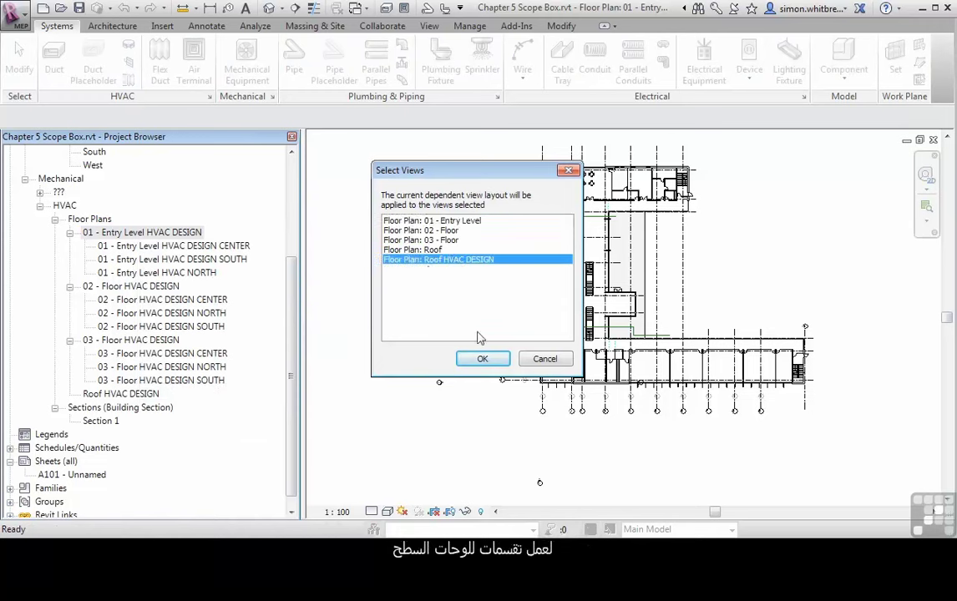
{"action": "left_click", "coordinate": [483, 358]}
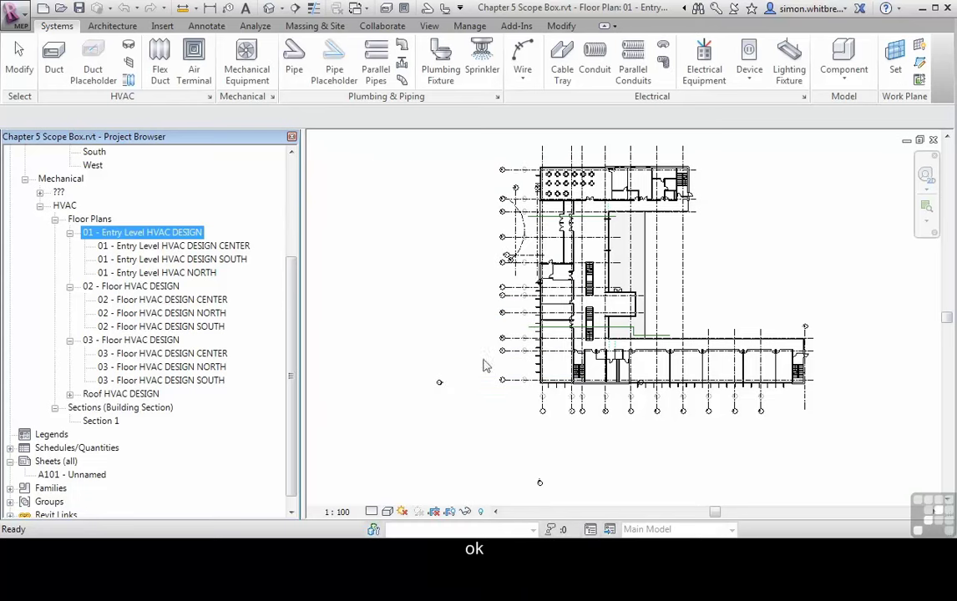
Rename the view Dependent (2) on Roof HVAC DESIGN as Roof HVAC DESIGN NORTH in its properties.
{"action": "left_click", "coordinate": [69, 394]}
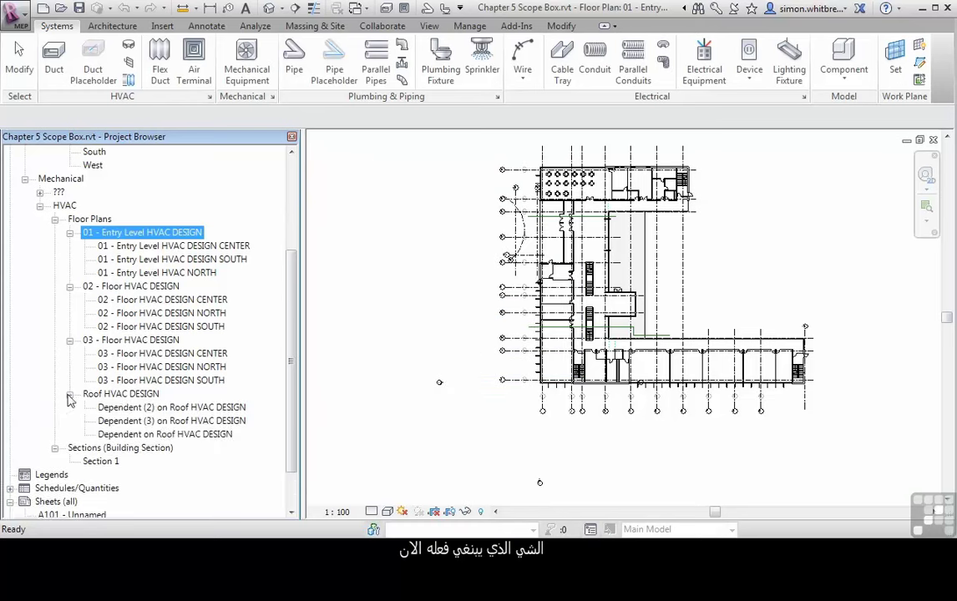
{"action": "right_click", "coordinate": [152, 408]}
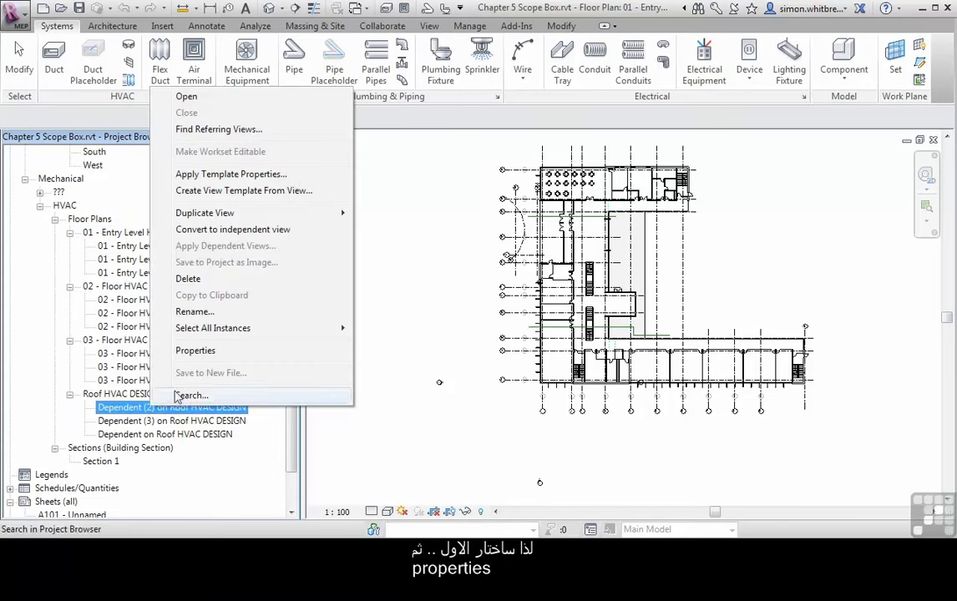
{"action": "left_click", "coordinate": [186, 353]}
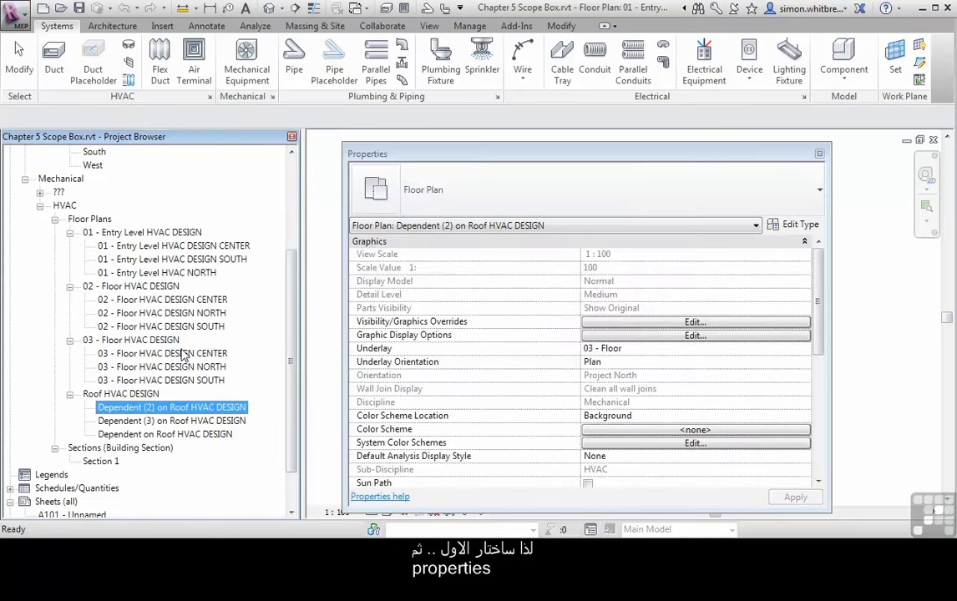
{"action": "left_click_drag", "start_coordinate": [819, 344], "coordinate": [826, 402]}
{"action": "left_click", "coordinate": [656, 388]}
{"action": "left_click_drag", "start_coordinate": [656, 388], "coordinate": [566, 402]}
{"action": "key", "text": "BackSpace"}
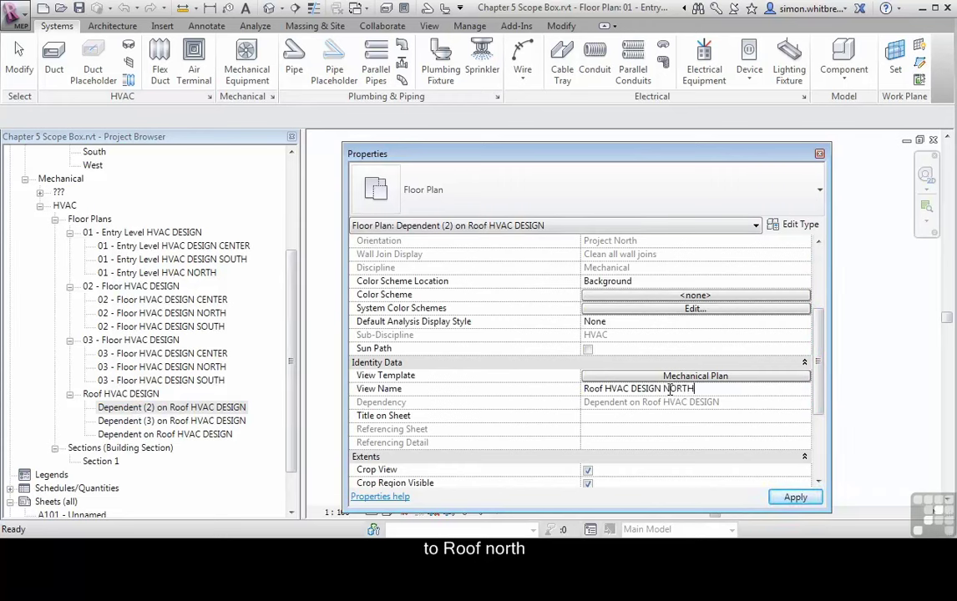
{"action": "type", "text": "NORTH"}
{"action": "key", "text": "Return"}
Rename the view Dependent on Roof HVAC DESIGN as Roof HVAC DESIGN SOUTH.
{"action": "left_click", "coordinate": [159, 420]}
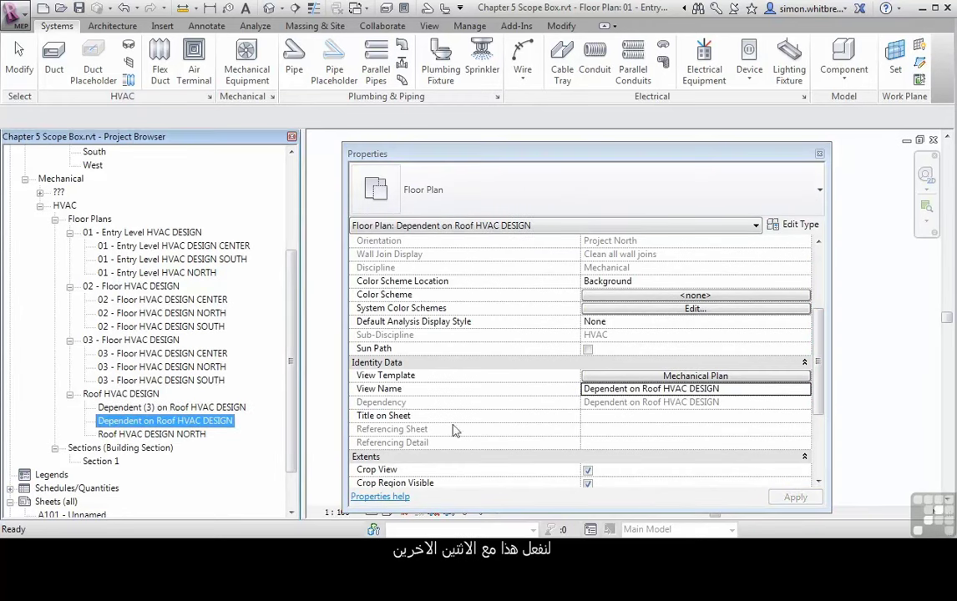
{"action": "left_click", "coordinate": [639, 389]}
{"action": "key", "text": "shift+Home"}
{"action": "key", "text": "BackSpace"}
{"action": "left_click", "coordinate": [667, 389]}
{"action": "key", "text": "Return"}
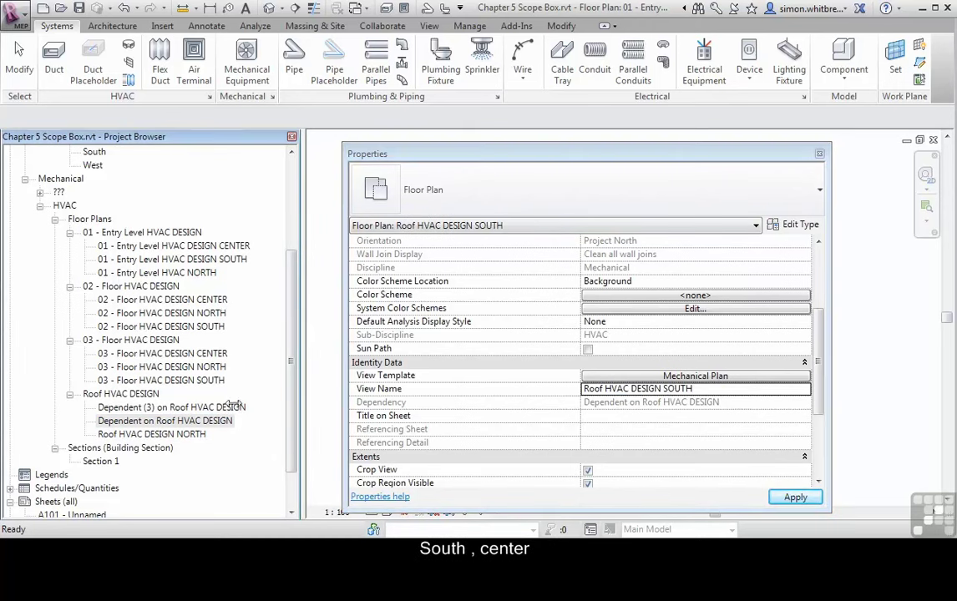
Rename the view Dependent (3) on Roof HVAC DESIGN as Roof HVAC DESIGN CENTER.
{"action": "left_click", "coordinate": [180, 408]}
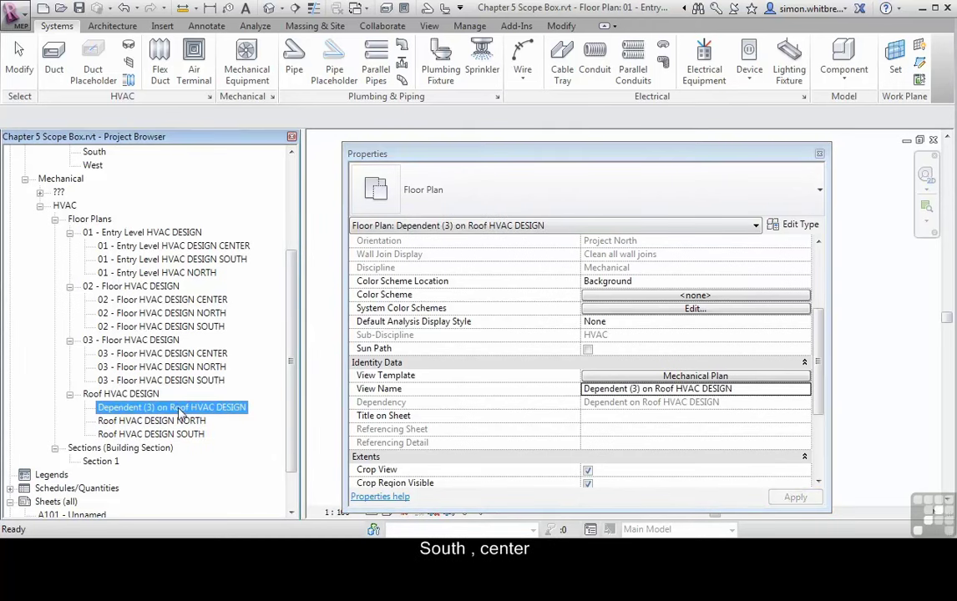
{"action": "left_click", "coordinate": [632, 389]}
{"action": "key", "text": "shift+Home"}
{"action": "key", "text": "BackSpace"}
{"action": "left_click", "coordinate": [676, 388]}
{"action": "type", "text": "CENTER"}
{"action": "key", "text": "Return"}
Dock the floating Properties palette beside the drawing area and open the 01 - Entry Level HVAC DESIGN floor plan.
{"action": "mouse_move", "coordinate": [437, 157]}
{"action": "left_mouse_down"}
{"action": "mouse_move", "coordinate": [735, 167]}
{"action": "mouse_move", "coordinate": [860, 192]}
{"action": "left_mouse_up"}
{"action": "mouse_move", "coordinate": [381, 312]}
{"action": "middle_mouse_down"}
{"action": "mouse_move", "coordinate": [351, 326]}
{"action": "mouse_move", "coordinate": [467, 334]}
{"action": "mouse_move", "coordinate": [442, 355]}
{"action": "middle_mouse_up"}
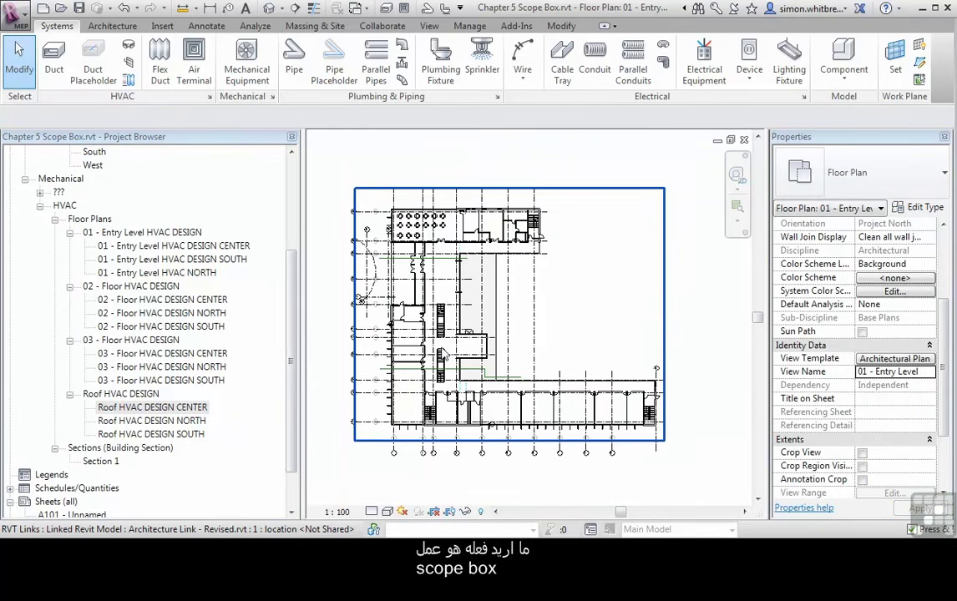
{"action": "left_click", "coordinate": [221, 247]}
{"action": "double_click", "coordinate": [221, 247]}
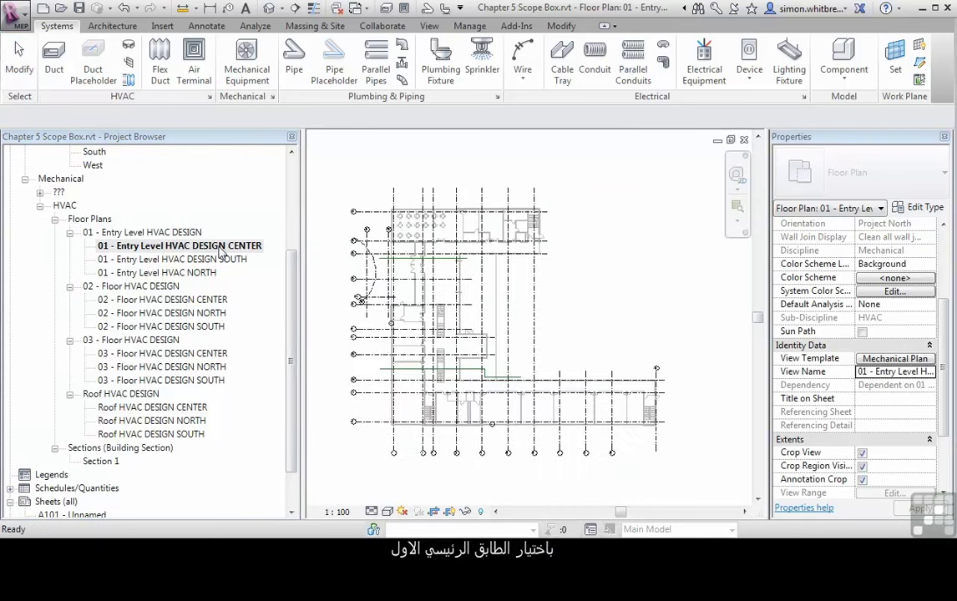
{"action": "left_click", "coordinate": [111, 233]}
{"action": "double_click", "coordinate": [112, 234]}
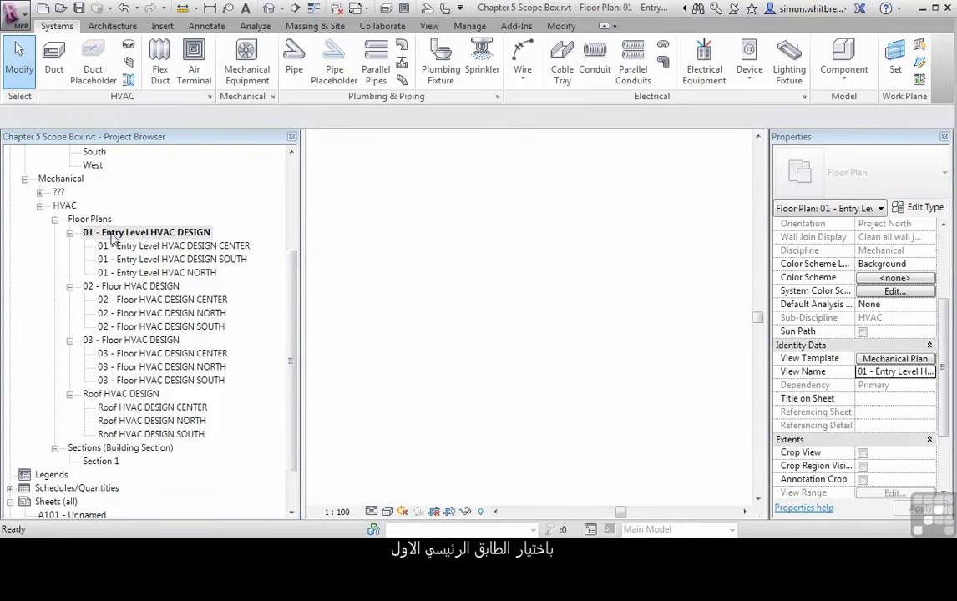
Draw a scope box around the building's north wing on the entry level plan and name it NORTH.
{"action": "left_click", "coordinate": [429, 28]}
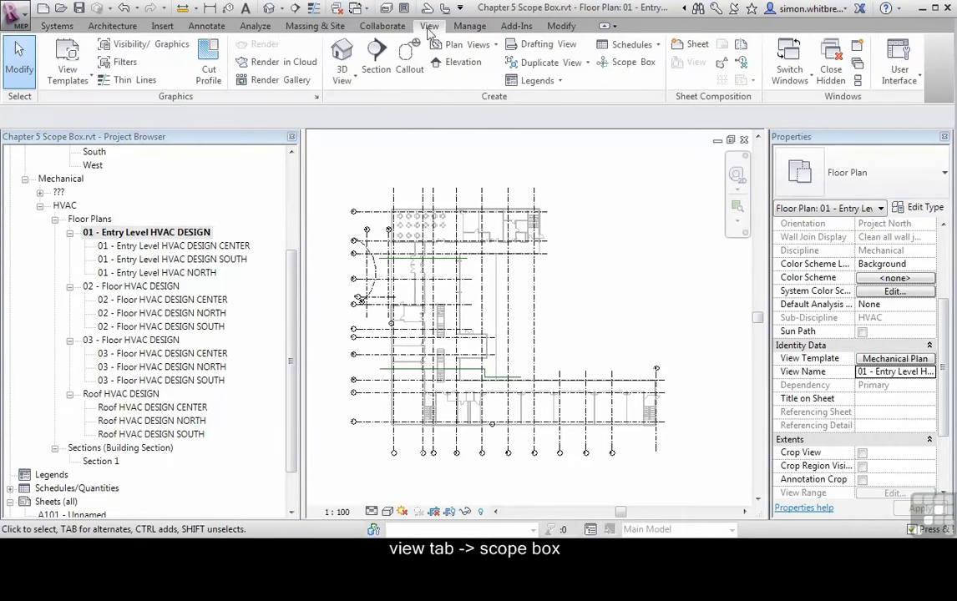
{"action": "left_click", "coordinate": [625, 63]}
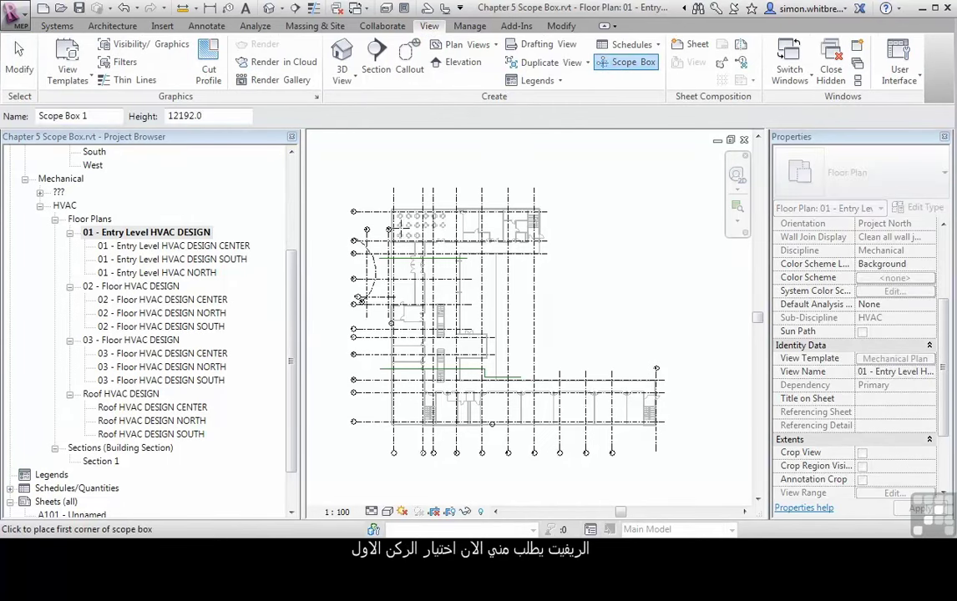
{"action": "scroll", "coordinate": [380, 192], "scroll_direction": "up", "scroll_amount": 3}
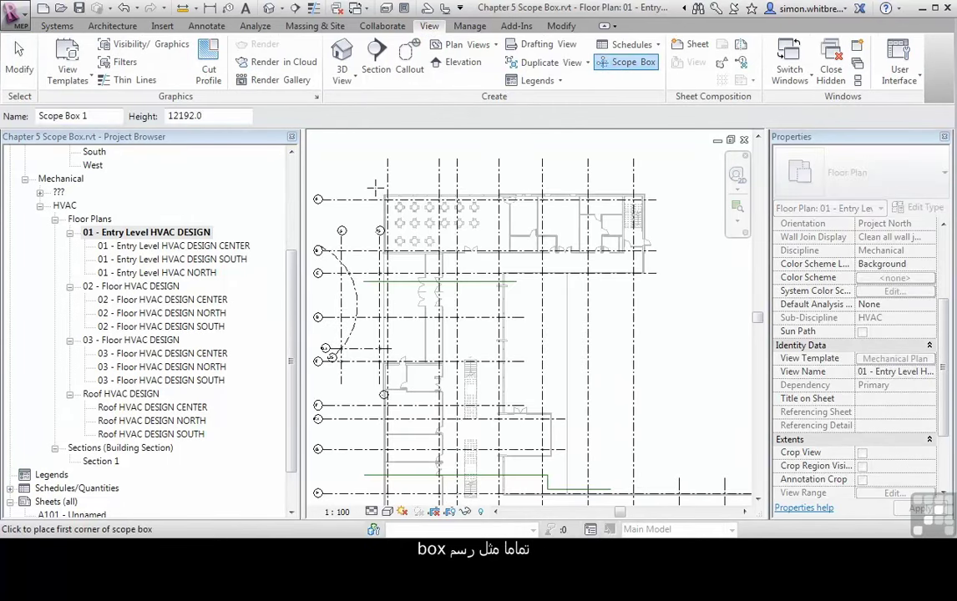
{"action": "left_click", "coordinate": [375, 189]}
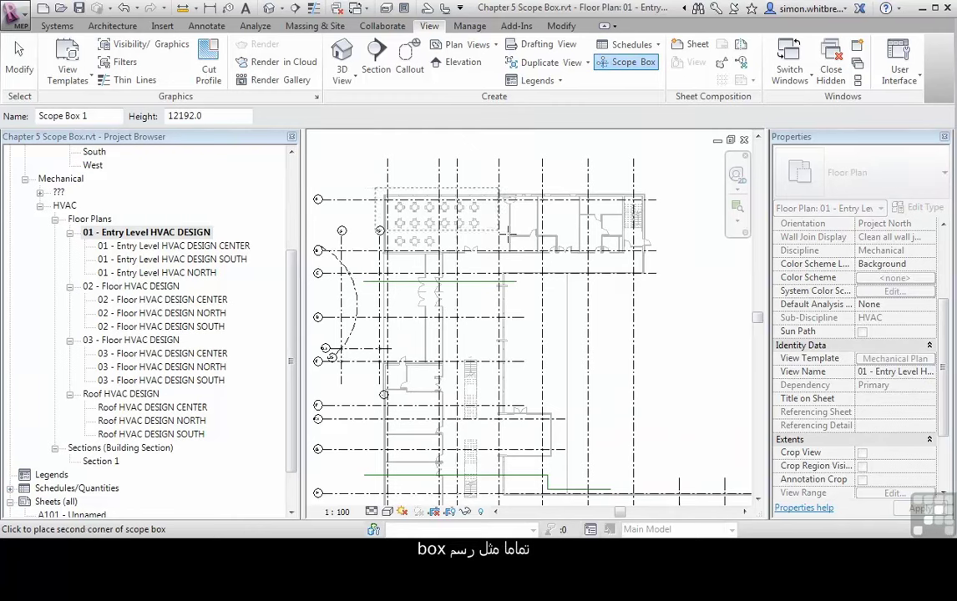
{"action": "left_click", "coordinate": [657, 285]}
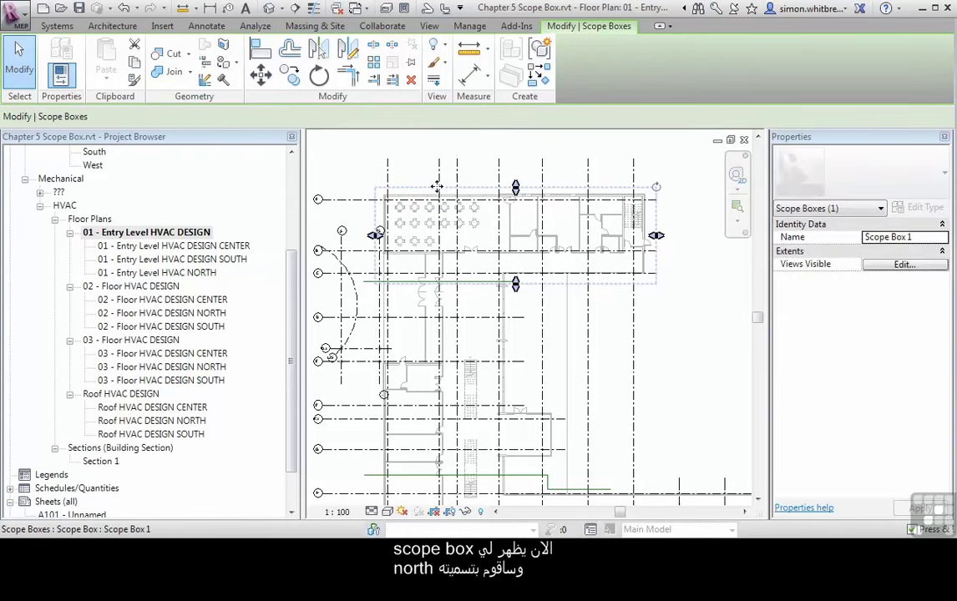
{"action": "left_click", "coordinate": [919, 238]}
{"action": "type", "text": "NORTH"}
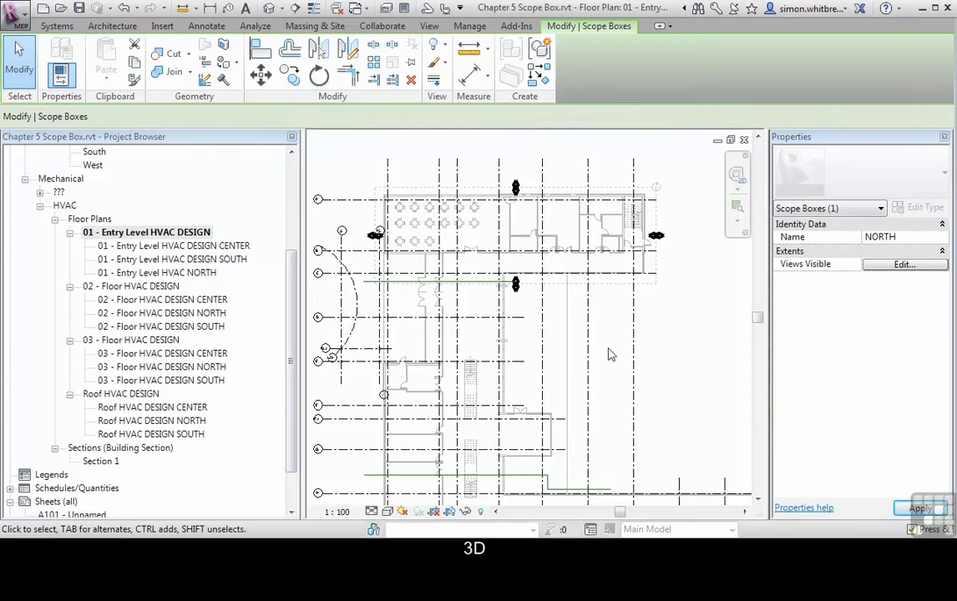
Inspect the NORTH scope box in the default 3D view, and close that view to return to the floor plan.
{"action": "left_click", "coordinate": [269, 8]}
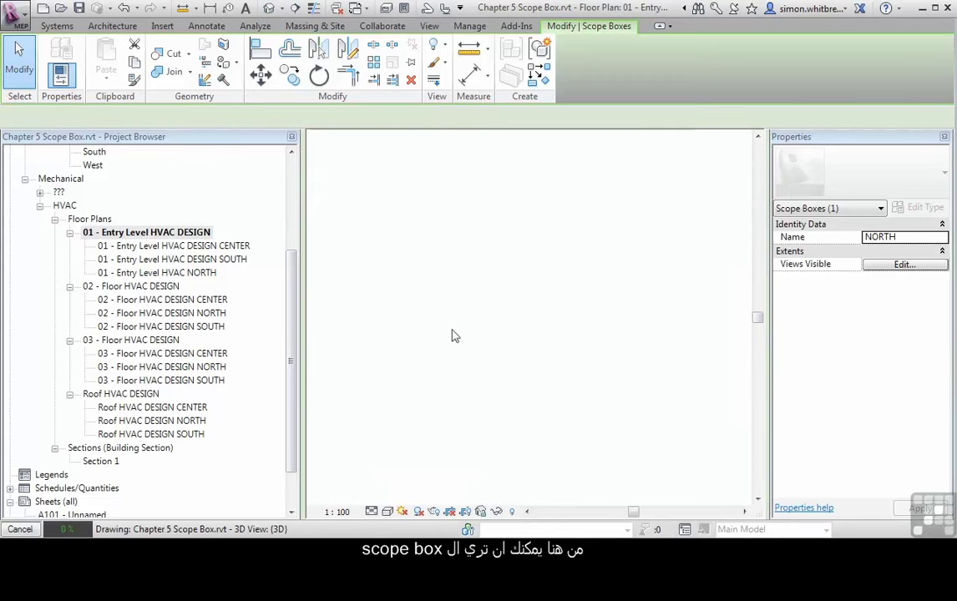
{"action": "scroll", "coordinate": [517, 298], "scroll_direction": "up", "scroll_amount": 5}
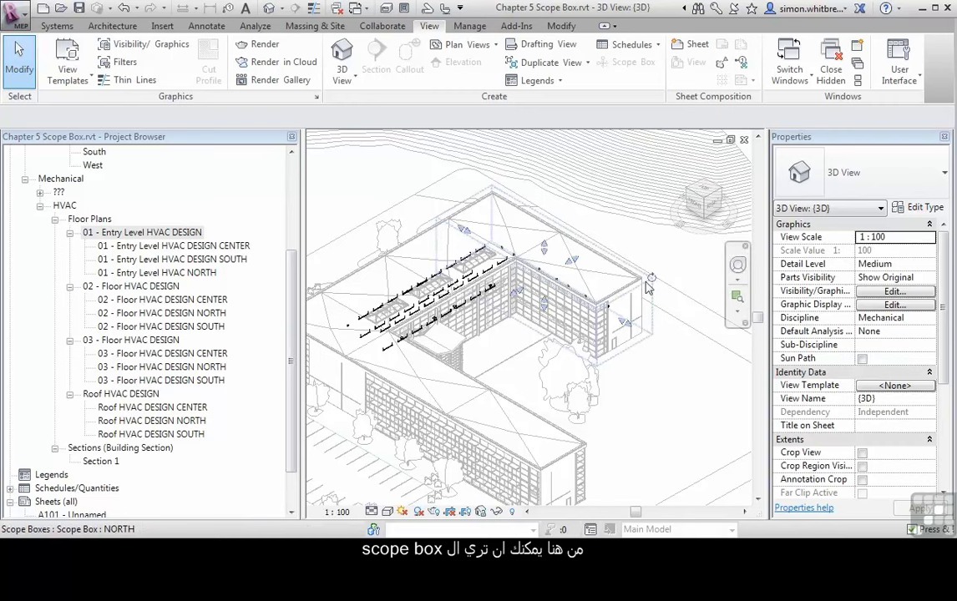
{"action": "left_click", "coordinate": [621, 278]}
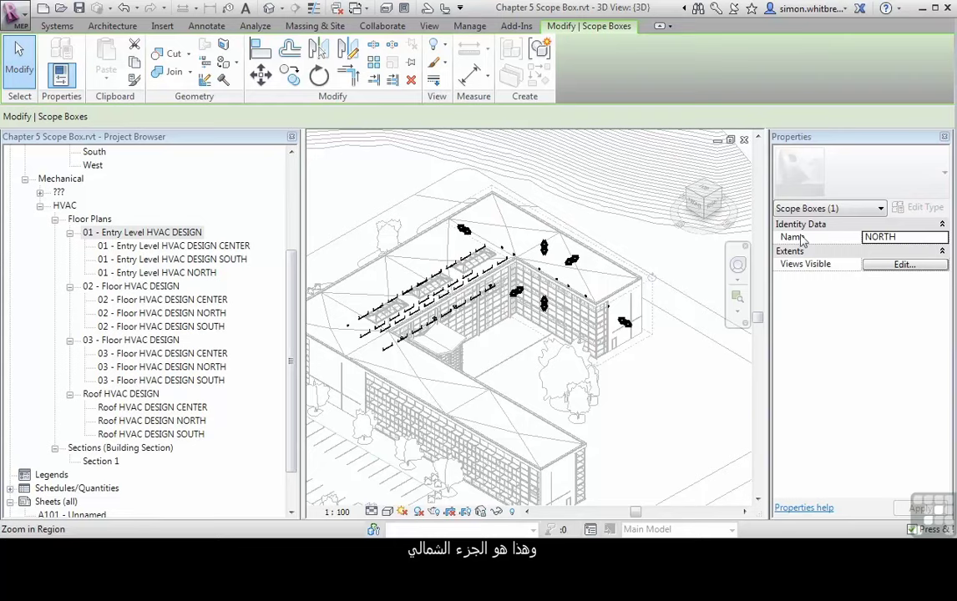
{"action": "left_click", "coordinate": [743, 140]}
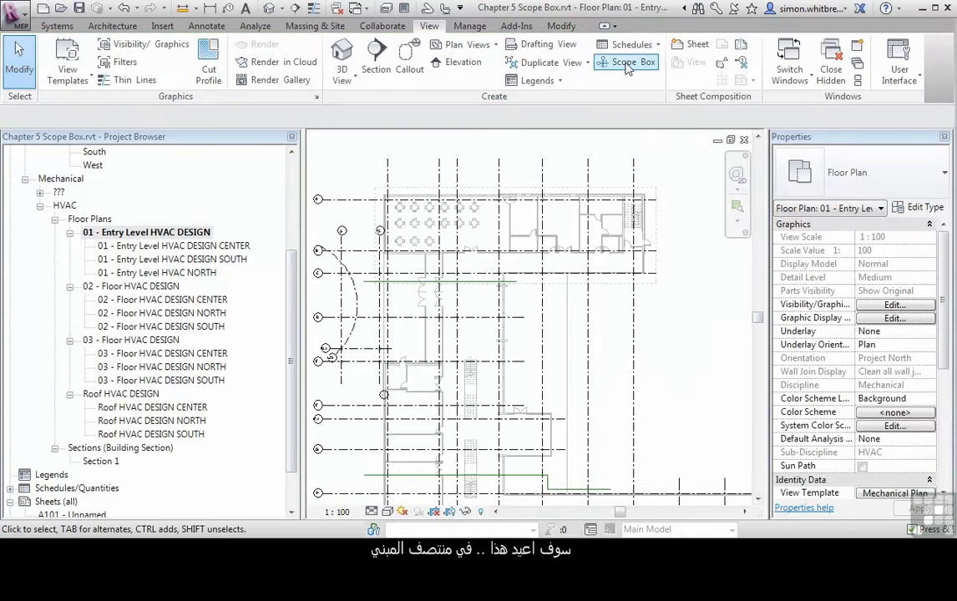
Draw a scope box around the building's center section, slightly overlapping the NORTH box, and name it CENTER.
{"action": "left_click", "coordinate": [628, 65]}
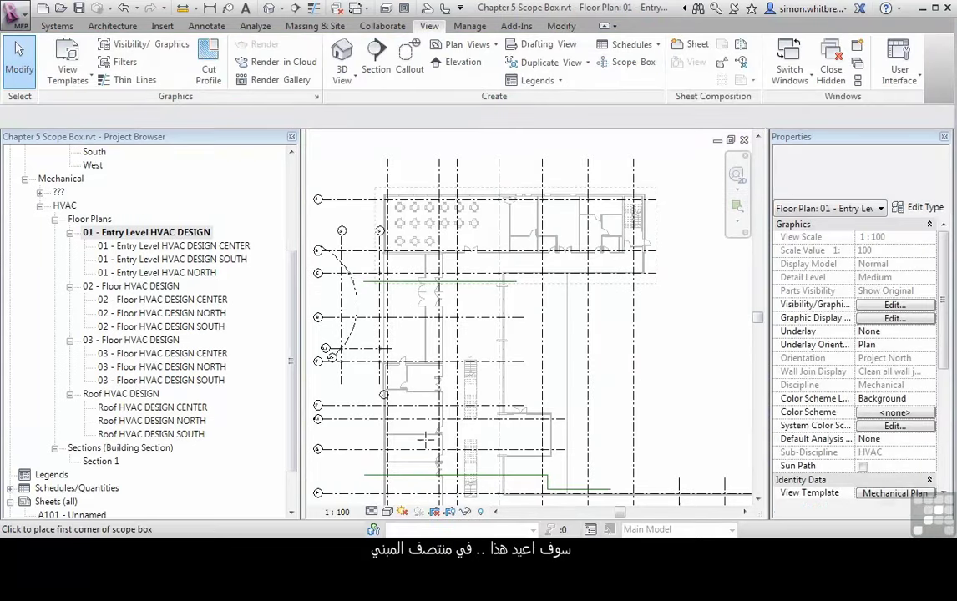
{"action": "left_click", "coordinate": [377, 488]}
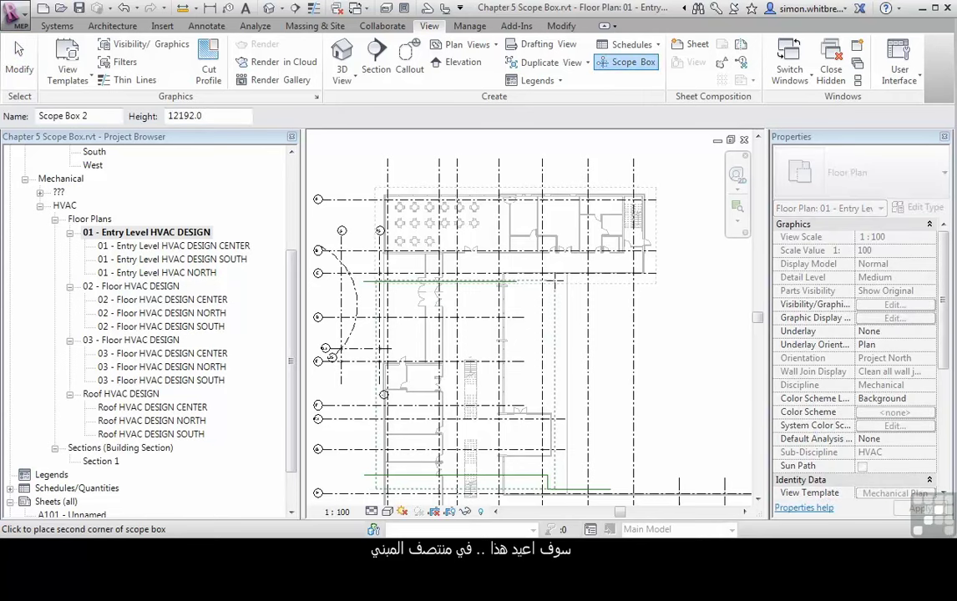
{"action": "left_click", "coordinate": [553, 276]}
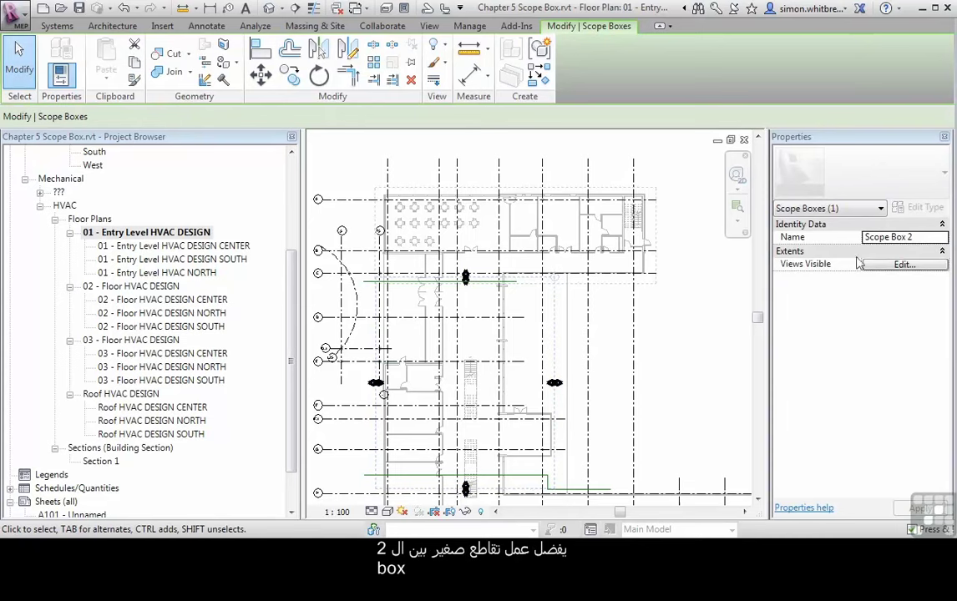
{"action": "left_click", "coordinate": [927, 237]}
{"action": "type", "text": "CENTER"}
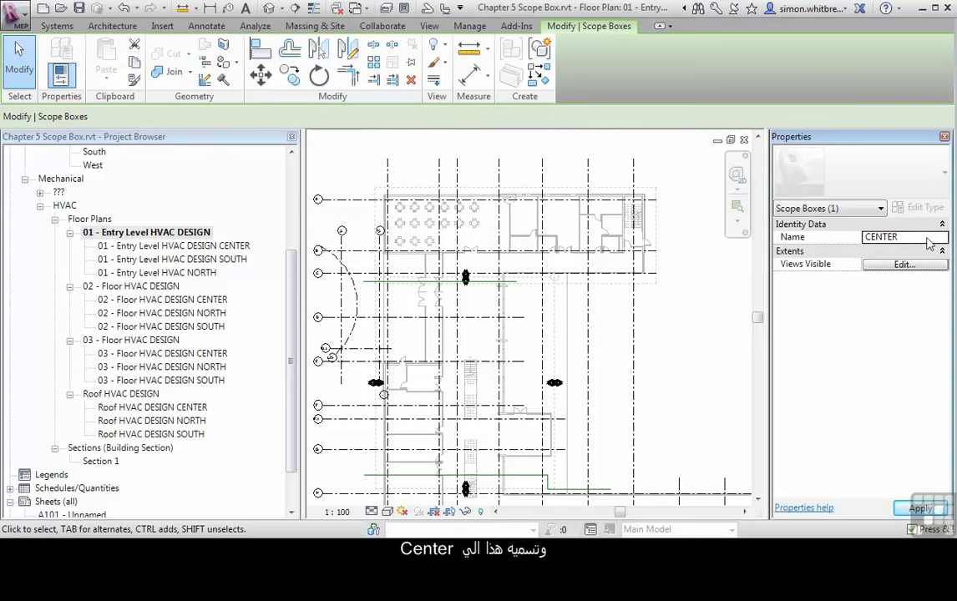
Draw a scope box around the building's south wing, slightly overlapping the CENTER box, and name it SOUTH.
{"action": "middle_click_drag", "start_coordinate": [613, 299], "coordinate": [593, 250]}
{"action": "scroll", "coordinate": [592, 249], "scroll_direction": "down", "scroll_amount": 3}
{"action": "scroll", "coordinate": [512, 309], "scroll_direction": "down", "scroll_amount": 1}
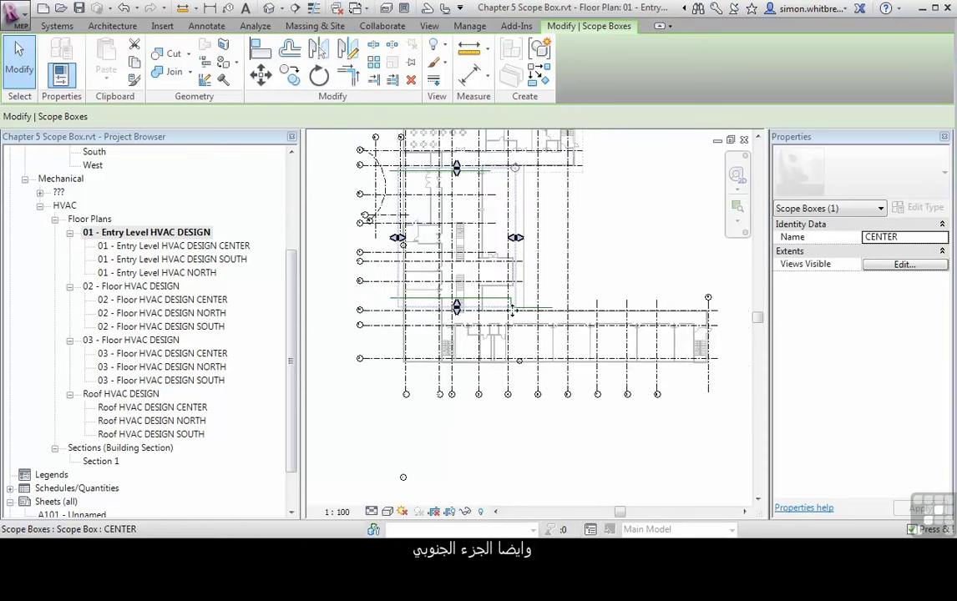
{"action": "left_click", "coordinate": [429, 26]}
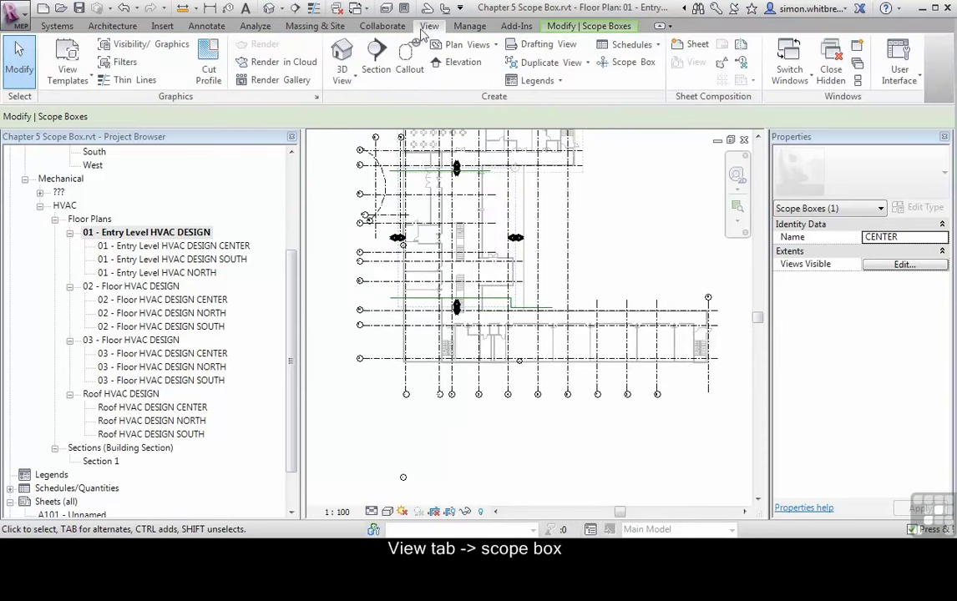
{"action": "left_click", "coordinate": [620, 74]}
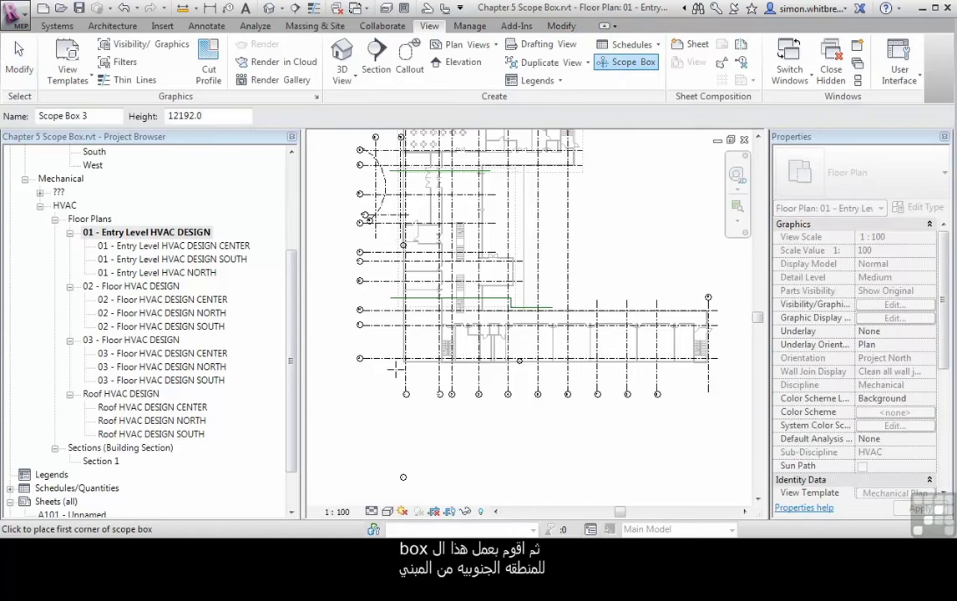
{"action": "left_click", "coordinate": [396, 368]}
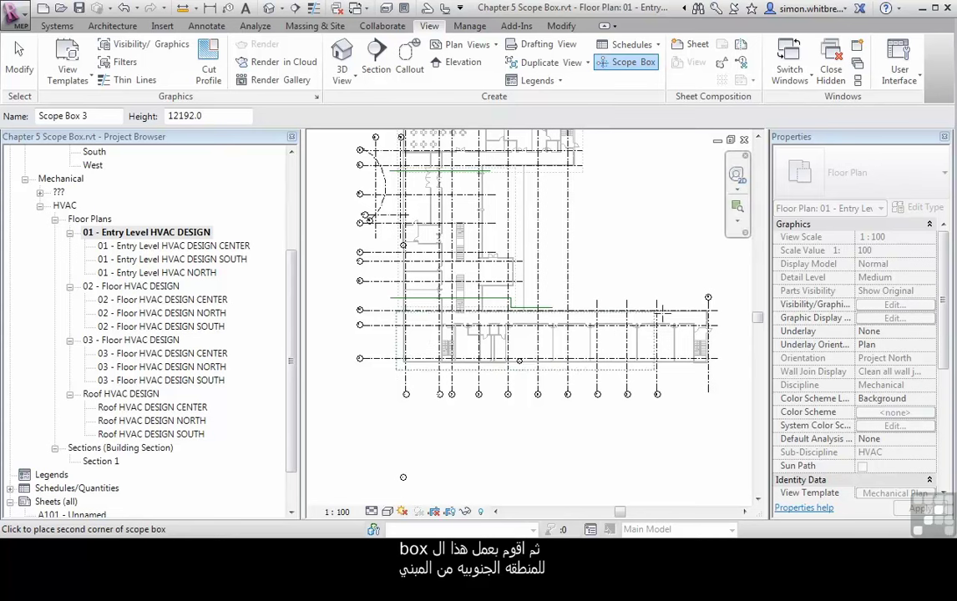
{"action": "left_click", "coordinate": [708, 296]}
{"action": "left_click", "coordinate": [910, 239]}
{"action": "double_click", "coordinate": [919, 239]}
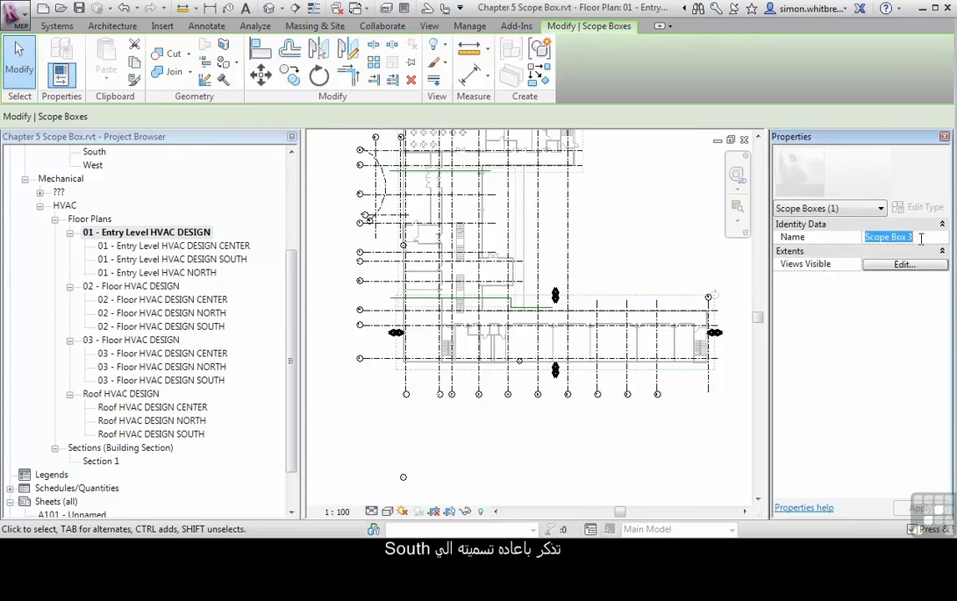
{"action": "type", "text": "SOUTH"}
{"action": "key", "text": "Return"}
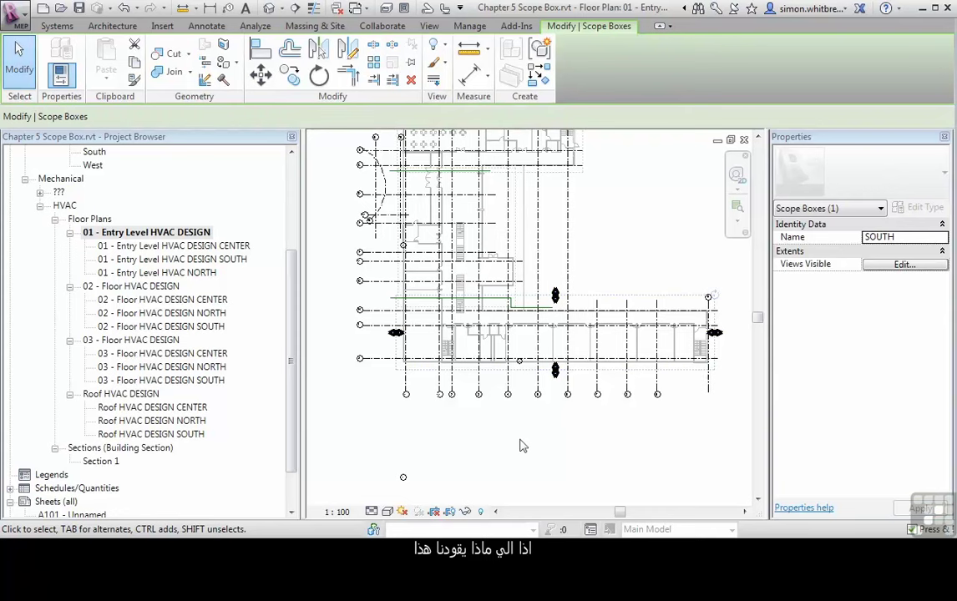
Open the 01 - Entry Level HVAC NORTH dependent view and assign the NORTH scope box to it.
{"action": "double_click", "coordinate": [130, 276]}
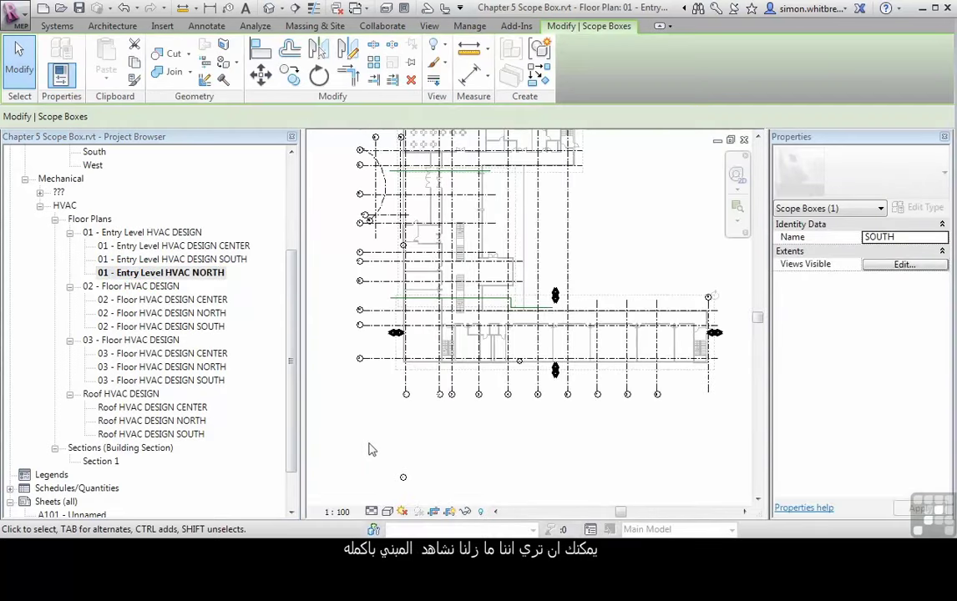
{"action": "middle_click_drag", "start_coordinate": [585, 225], "coordinate": [582, 298]}
{"action": "key", "text": "Escape"}
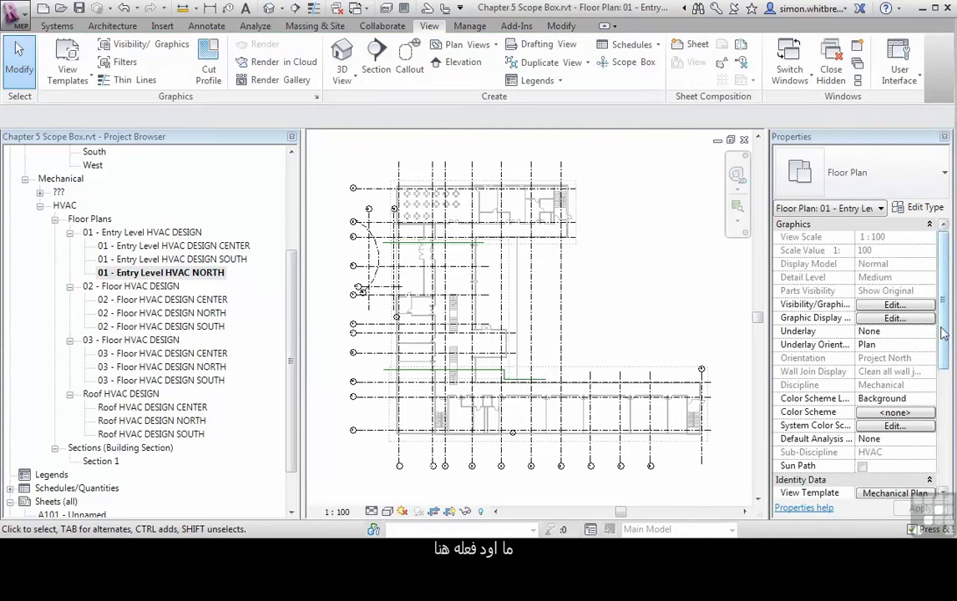
{"action": "left_click_drag", "start_coordinate": [942, 333], "coordinate": [948, 453]}
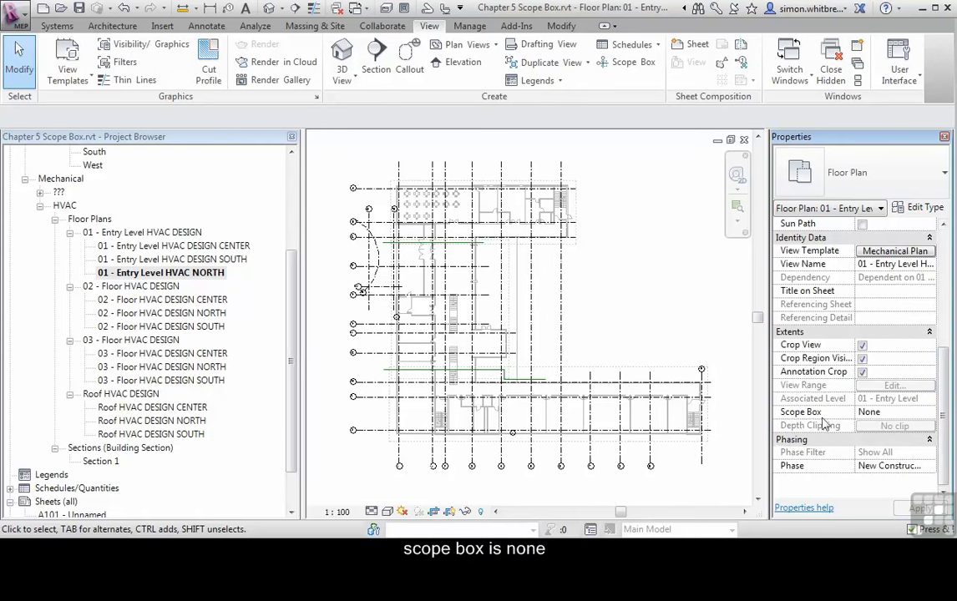
{"action": "left_click", "coordinate": [929, 414]}
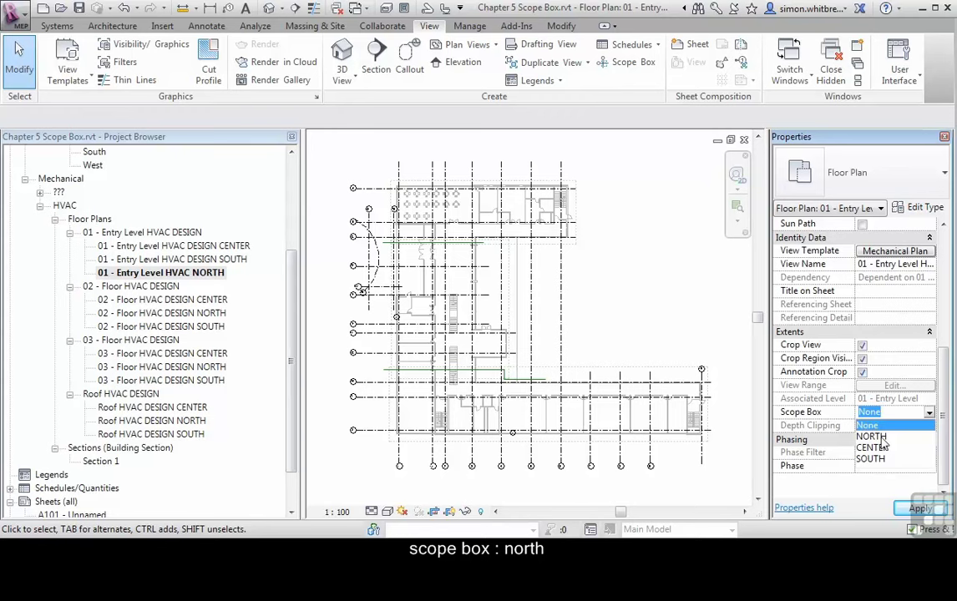
{"action": "left_click", "coordinate": [882, 438]}
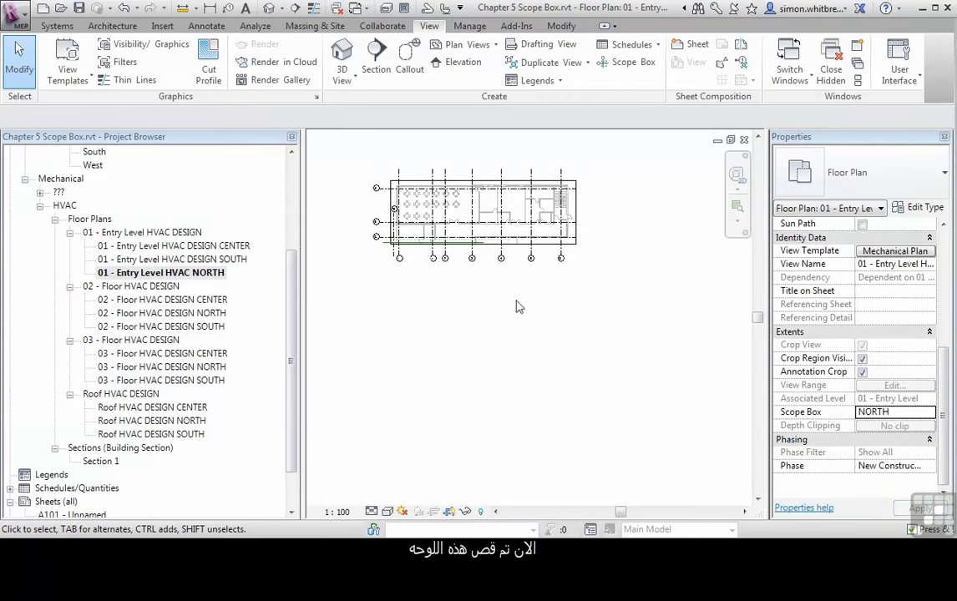
Open the 01 - Entry Level HVAC DESIGN SOUTH dependent view and assign the SOUTH scope box to it.
{"action": "left_click", "coordinate": [172, 259]}
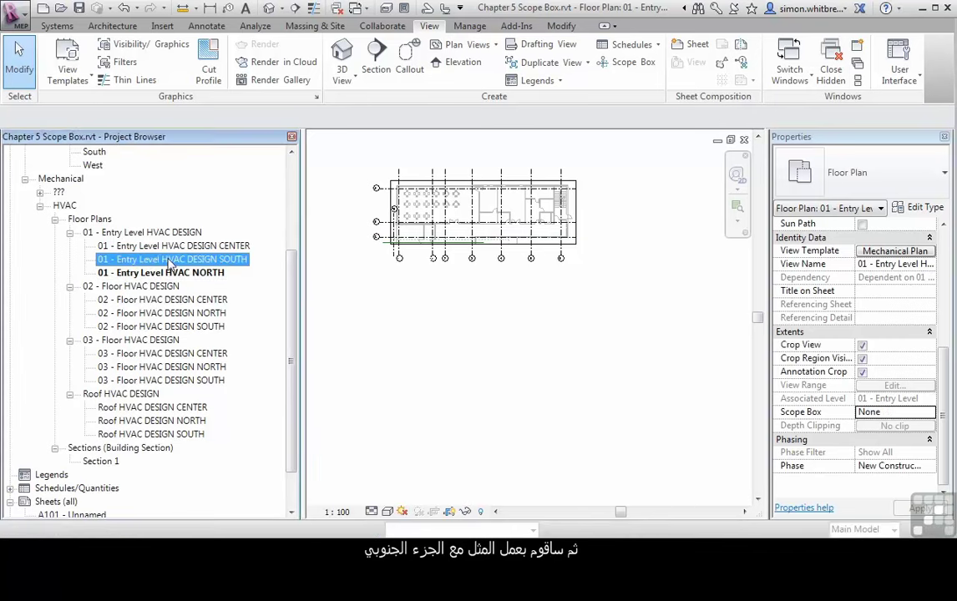
{"action": "double_click", "coordinate": [171, 260]}
{"action": "left_click", "coordinate": [931, 415]}
{"action": "left_click", "coordinate": [930, 414]}
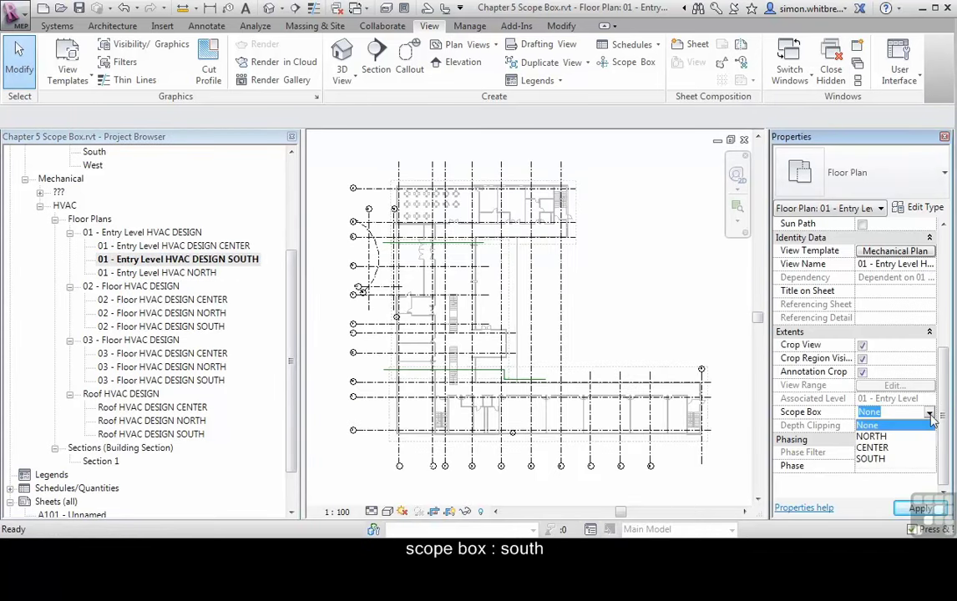
{"action": "left_click", "coordinate": [872, 459]}
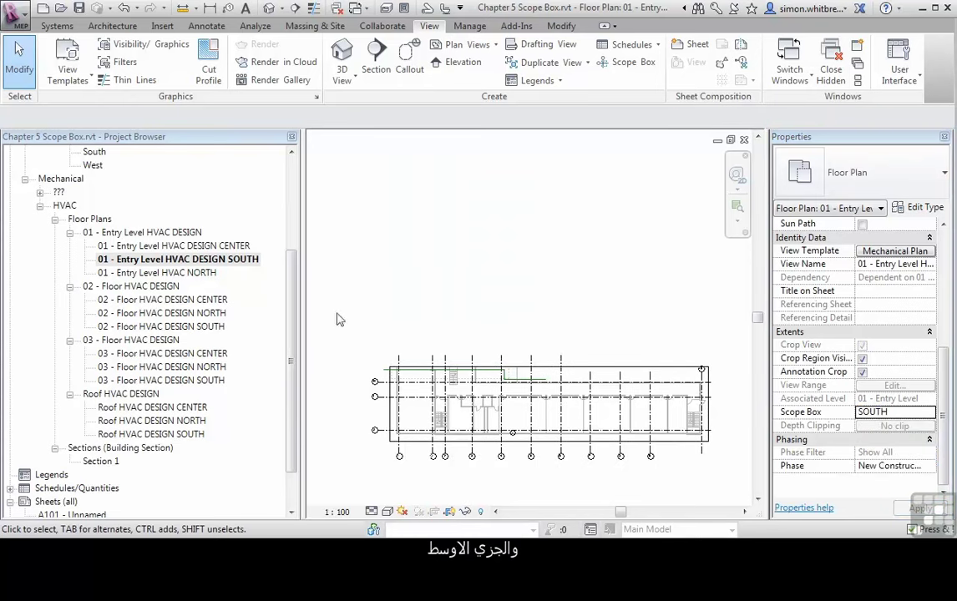
Assign the CENTER scope box to the 01 - Entry Level HVAC DESIGN CENTER view, and review the entry level parent and dependent views.
{"action": "double_click", "coordinate": [189, 246]}
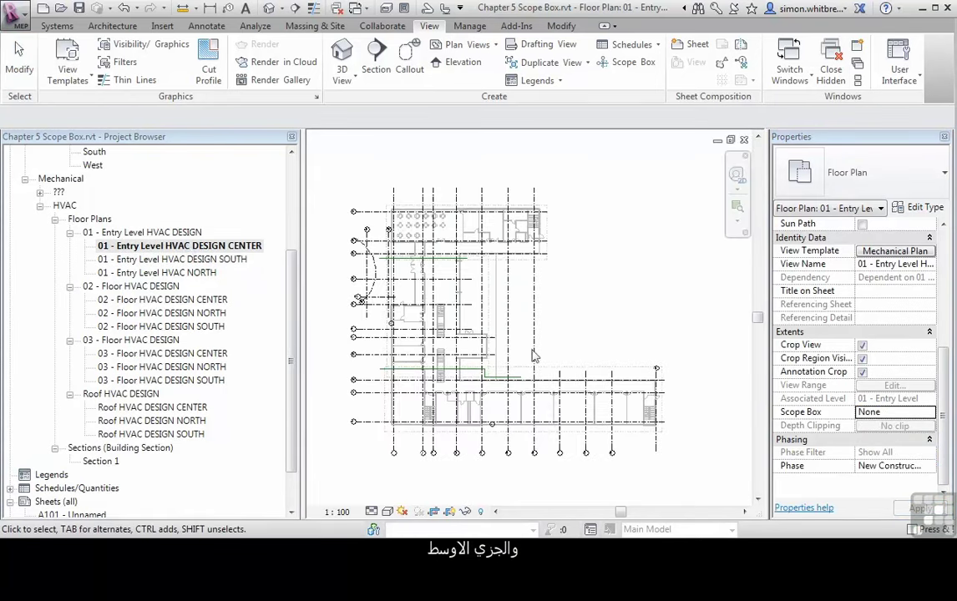
{"action": "left_click", "coordinate": [933, 420]}
{"action": "left_click", "coordinate": [877, 442]}
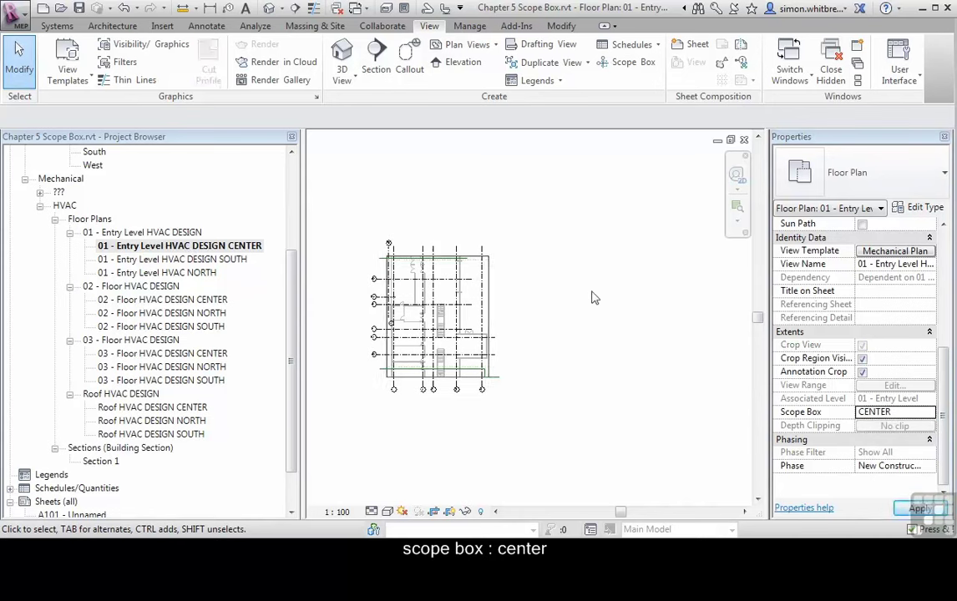
{"action": "double_click", "coordinate": [131, 234]}
{"action": "double_click", "coordinate": [144, 247]}
{"action": "double_click", "coordinate": [151, 260]}
{"action": "double_click", "coordinate": [150, 273]}
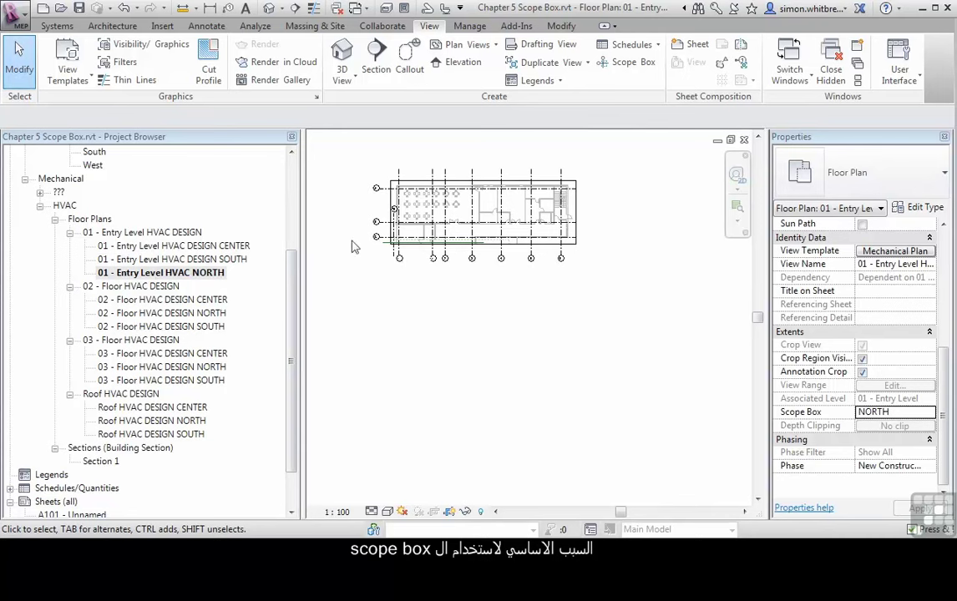
Assign the CENTER scope box to the 02 - Floor, 03 - Floor and Roof HVAC DESIGN CENTER views all at once.
{"action": "left_click", "coordinate": [193, 300]}
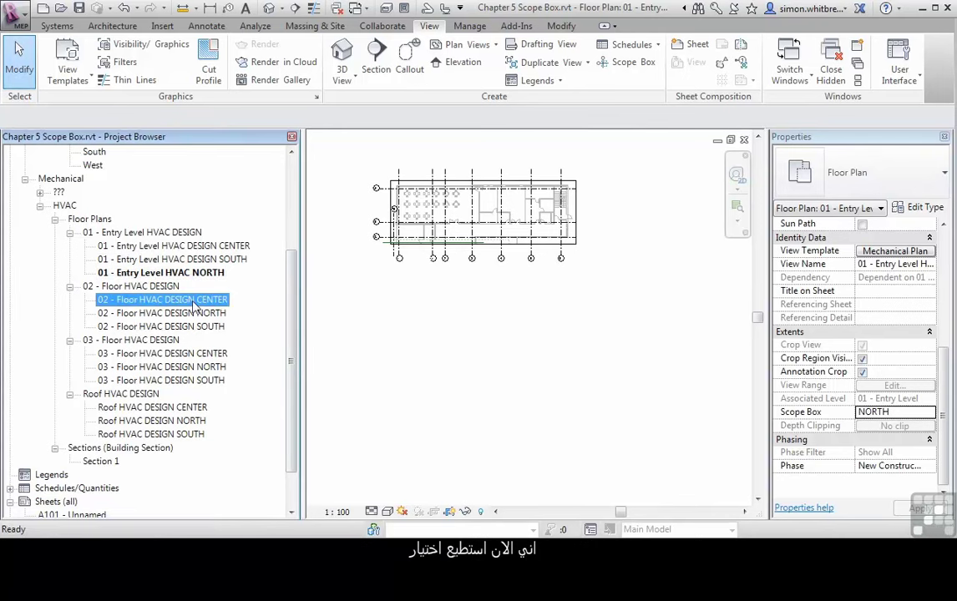
{"action": "left_click", "coordinate": [188, 354], "text": "ctrl"}
{"action": "left_click", "coordinate": [163, 407], "text": "ctrl"}
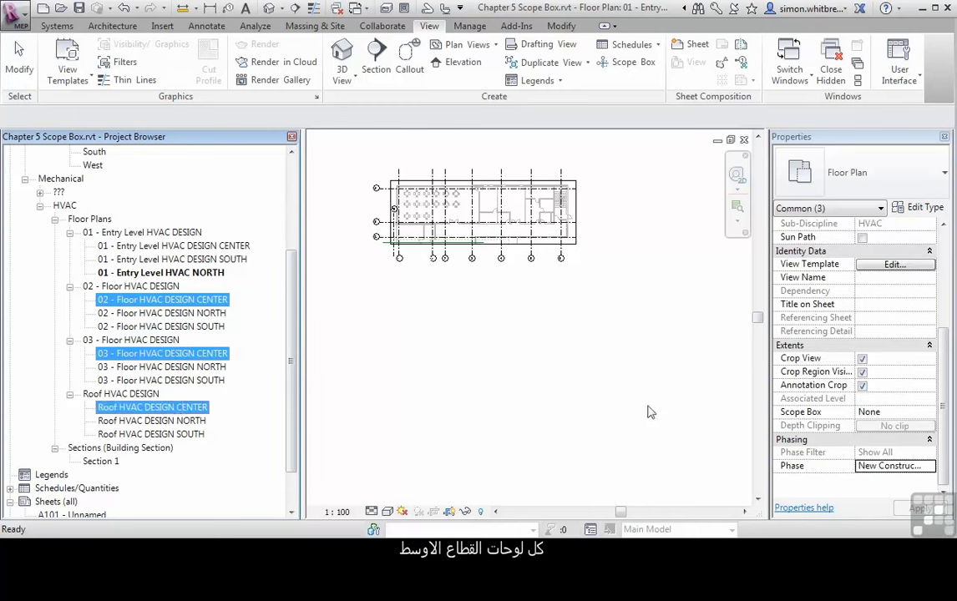
{"action": "left_click", "coordinate": [928, 412]}
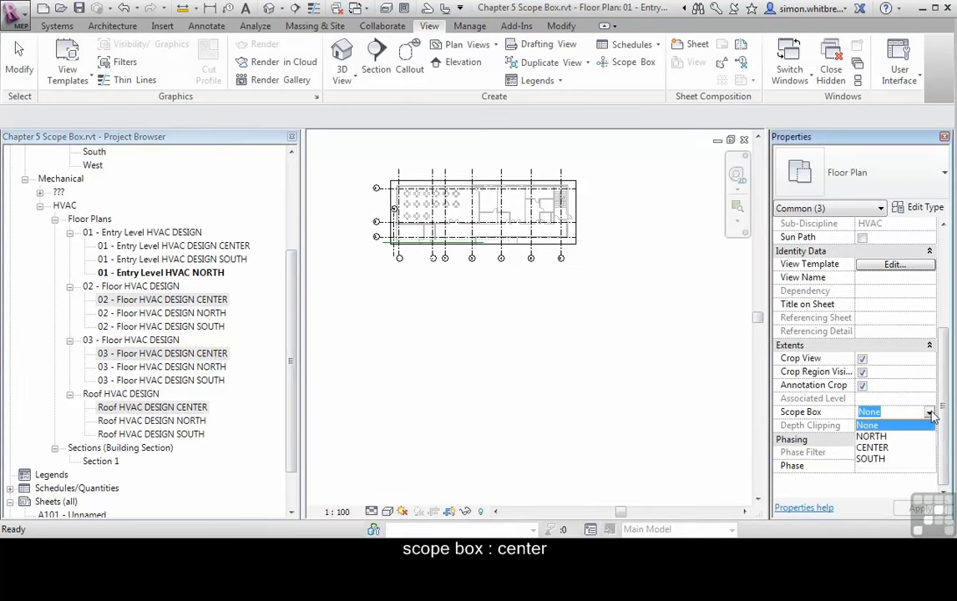
{"action": "left_click", "coordinate": [887, 449]}
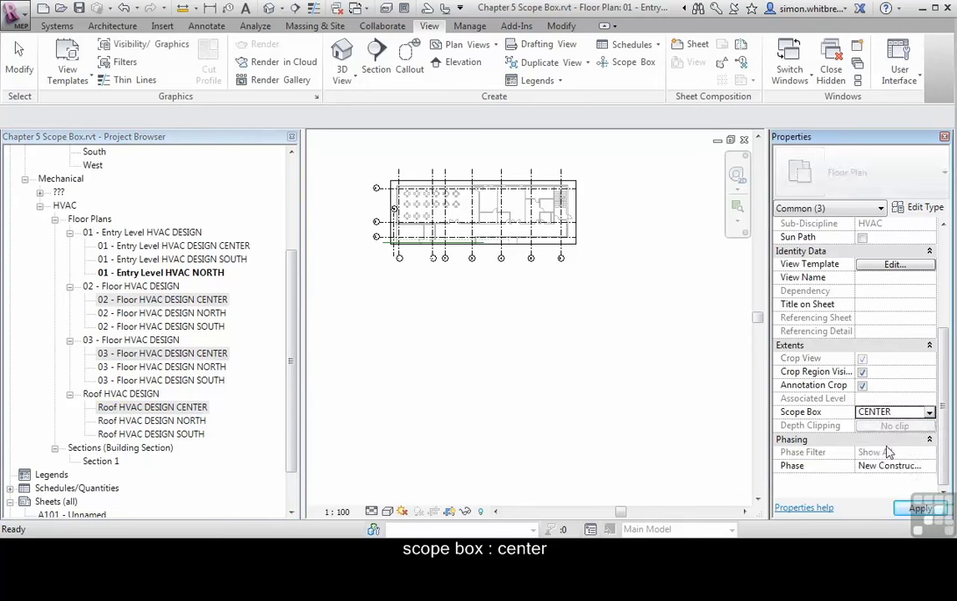
{"action": "left_click", "coordinate": [606, 378]}
Open only the 02 - Floor, 03 - Floor and Roof HVAC DESIGN NORTH views and tile their windows.
{"action": "left_click", "coordinate": [138, 313]}
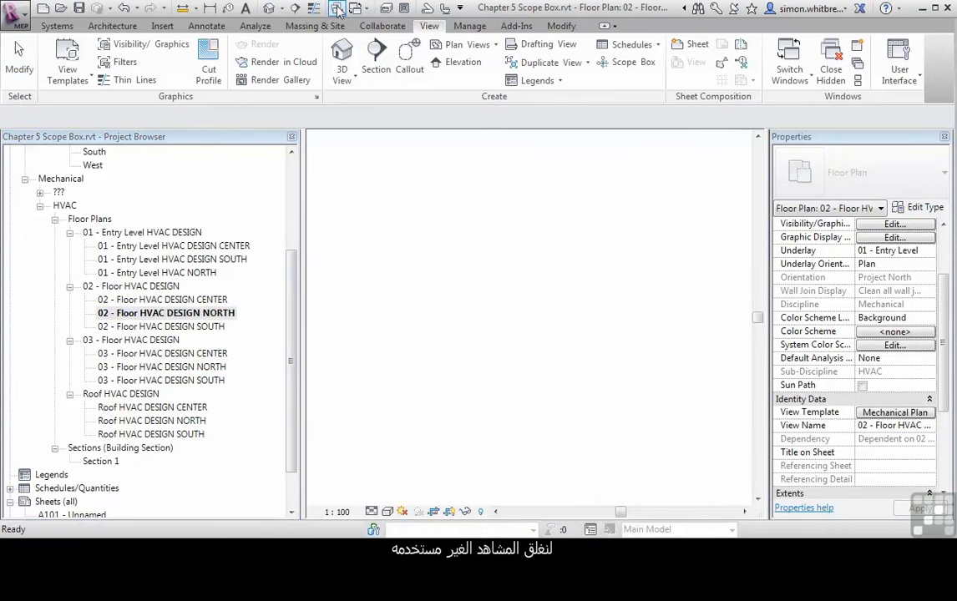
{"action": "left_click", "coordinate": [136, 366]}
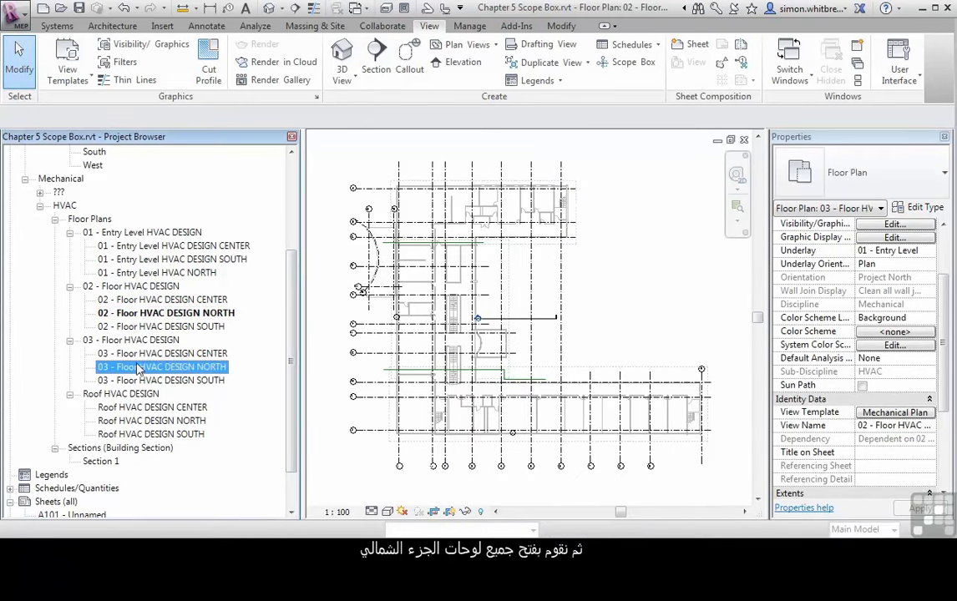
{"action": "double_click", "coordinate": [153, 421]}
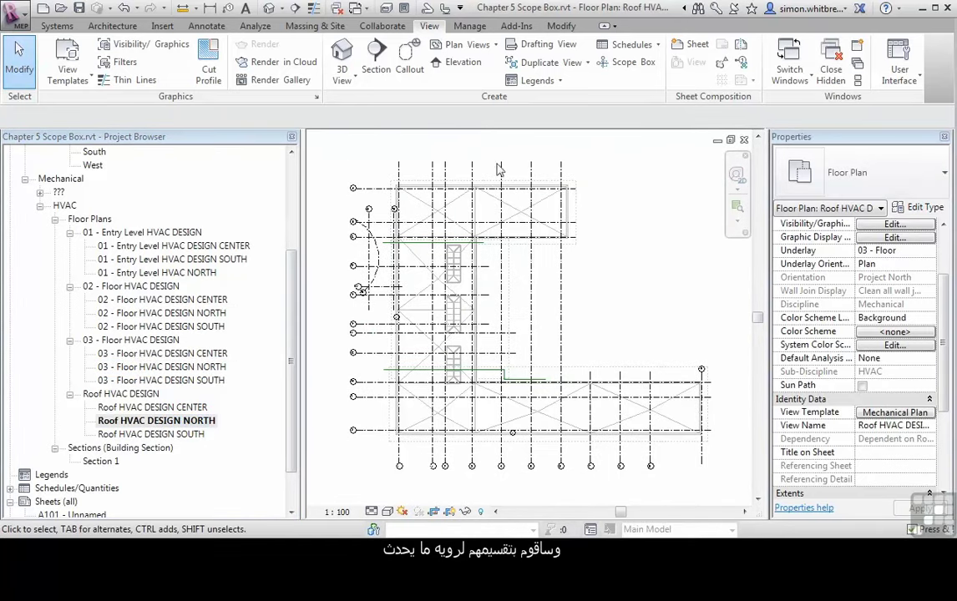
{"action": "left_click", "coordinate": [858, 80]}
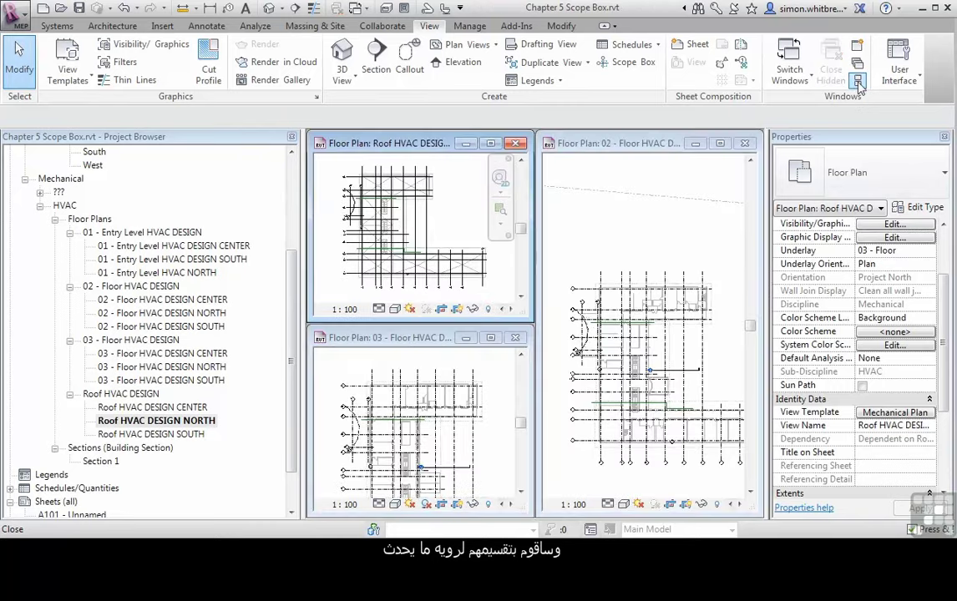
Assign the NORTH scope box to the Roof, 03 - Floor and 02 - Floor HVAC DESIGN NORTH views all at once.
{"action": "left_click", "coordinate": [127, 422]}
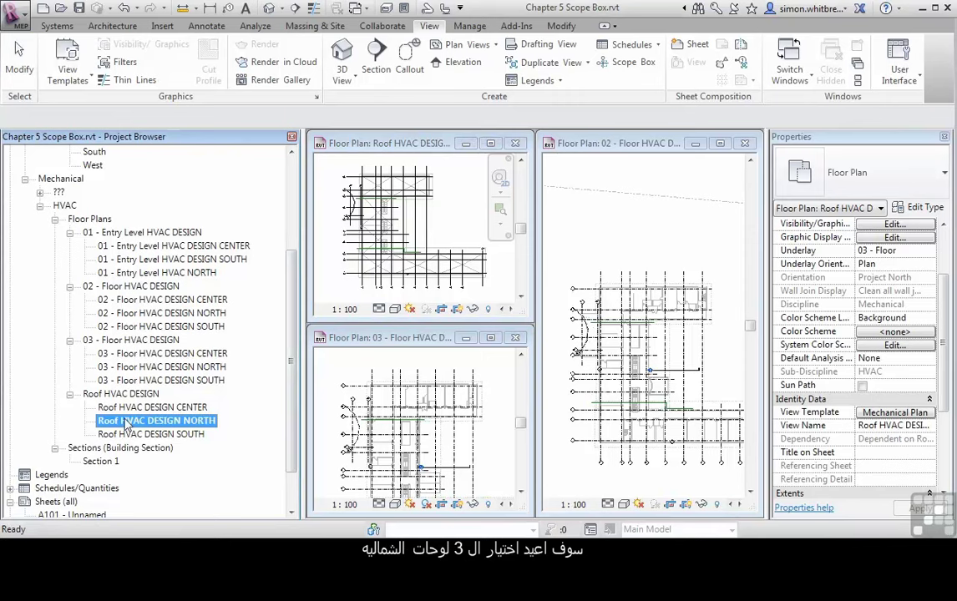
{"action": "left_click", "coordinate": [134, 366], "text": "ctrl"}
{"action": "left_click", "coordinate": [167, 313], "text": "ctrl"}
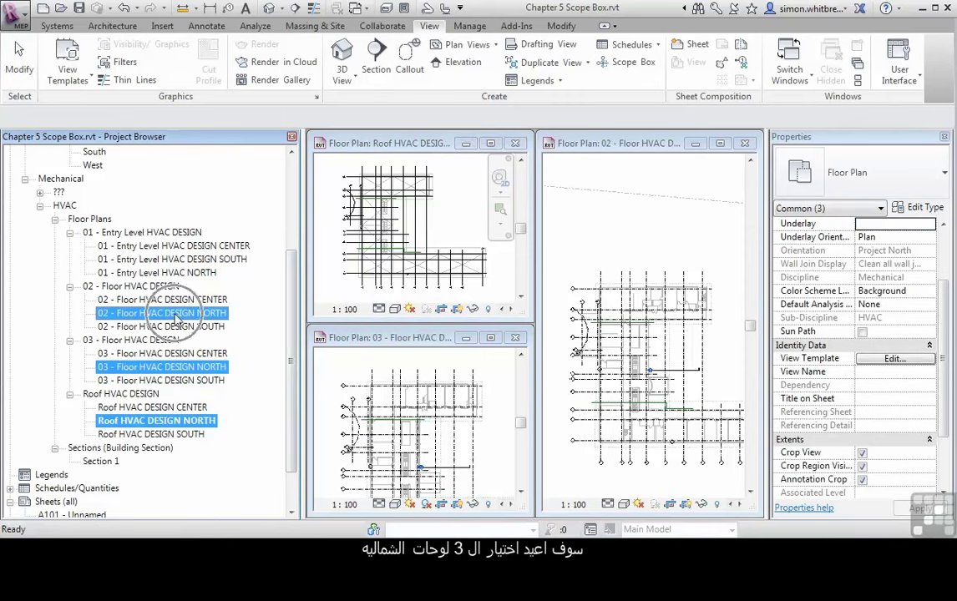
{"action": "left_click_drag", "start_coordinate": [946, 418], "coordinate": [946, 493]}
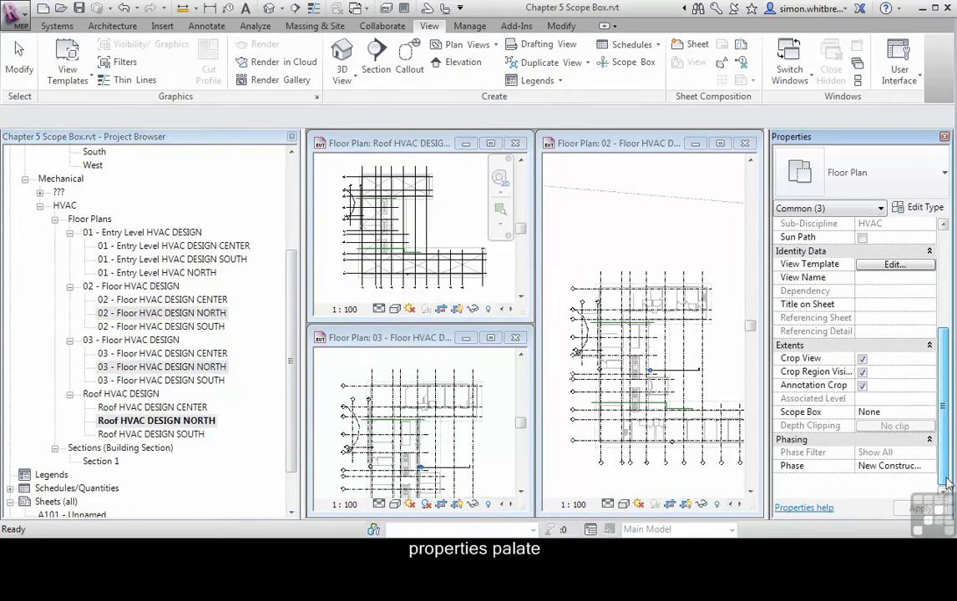
{"action": "left_click", "coordinate": [928, 413]}
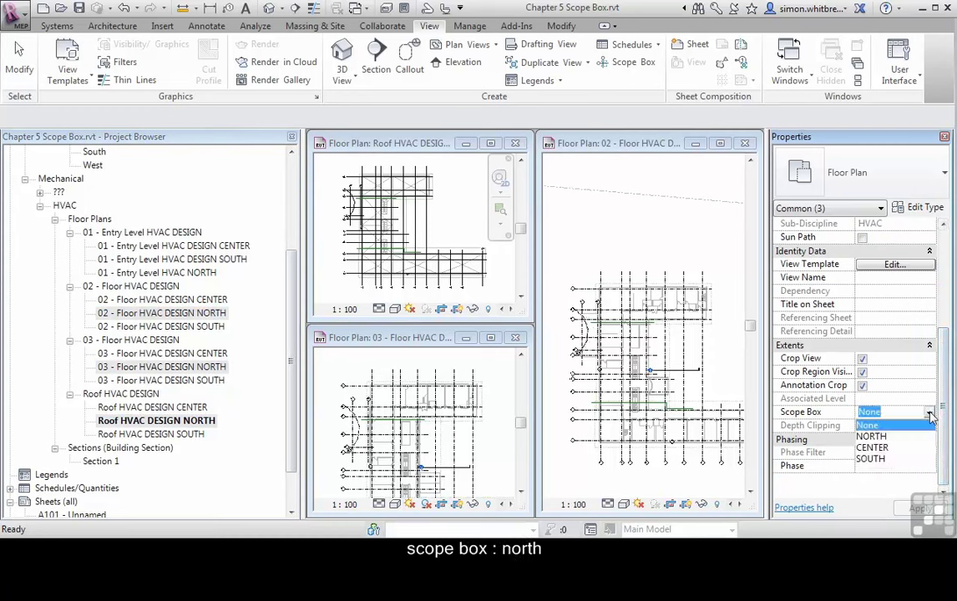
{"action": "left_click", "coordinate": [871, 436]}
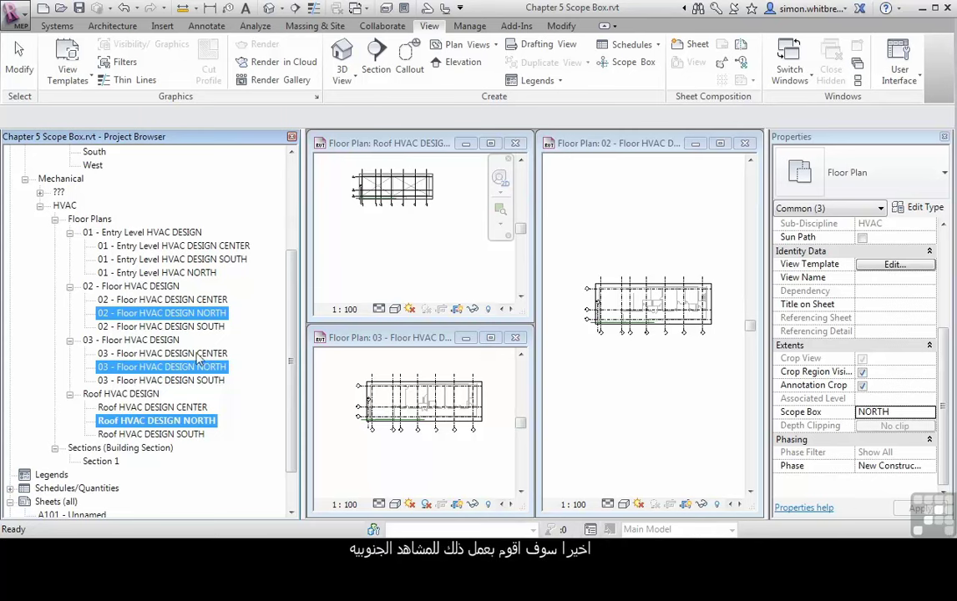
Assign the SOUTH scope box to the 02 - Floor, 03 - Floor and Roof HVAC DESIGN SOUTH views all at once.
{"action": "left_click", "coordinate": [118, 327]}
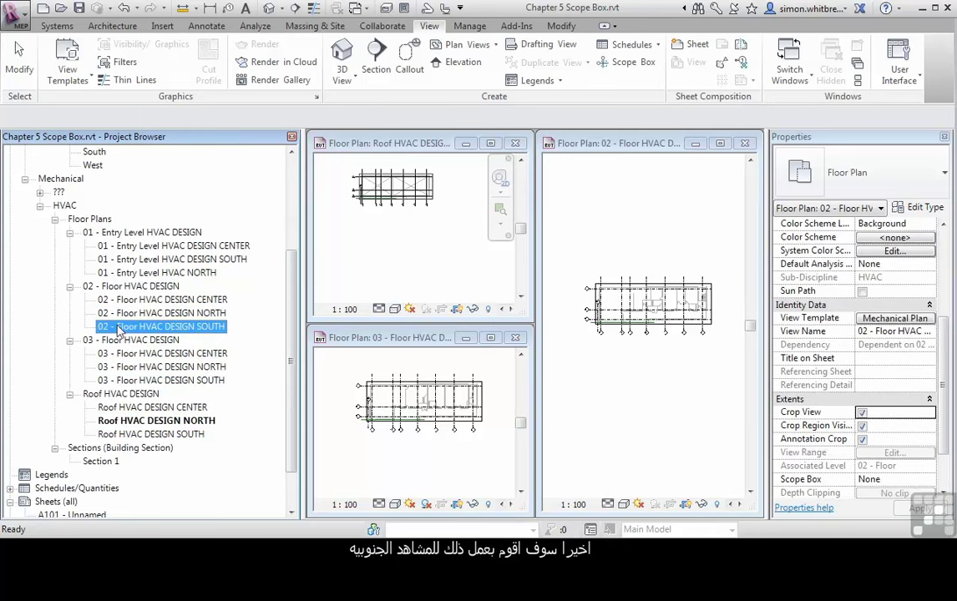
{"action": "left_click", "coordinate": [162, 381], "text": "ctrl"}
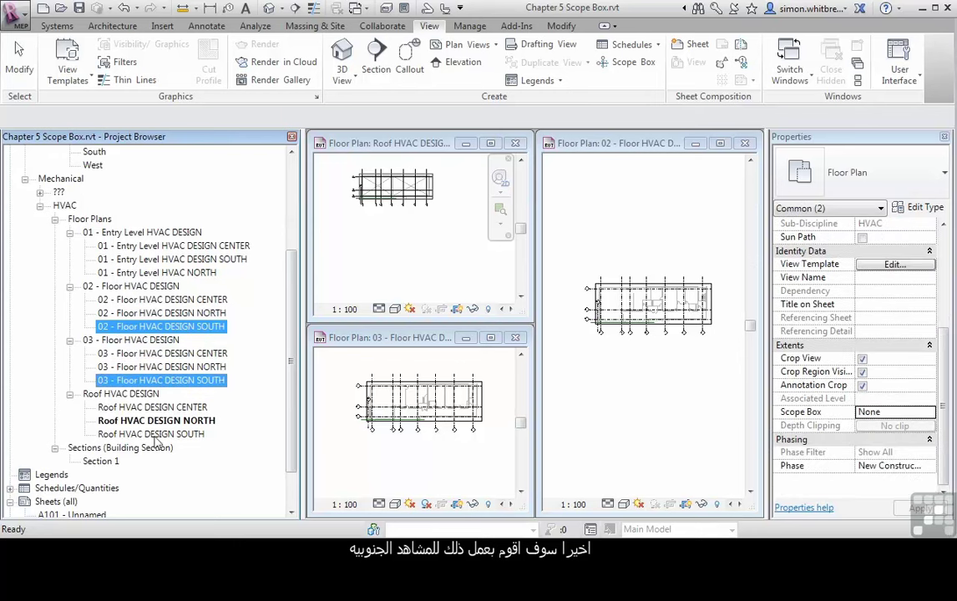
{"action": "left_click", "coordinate": [156, 435], "text": "ctrl"}
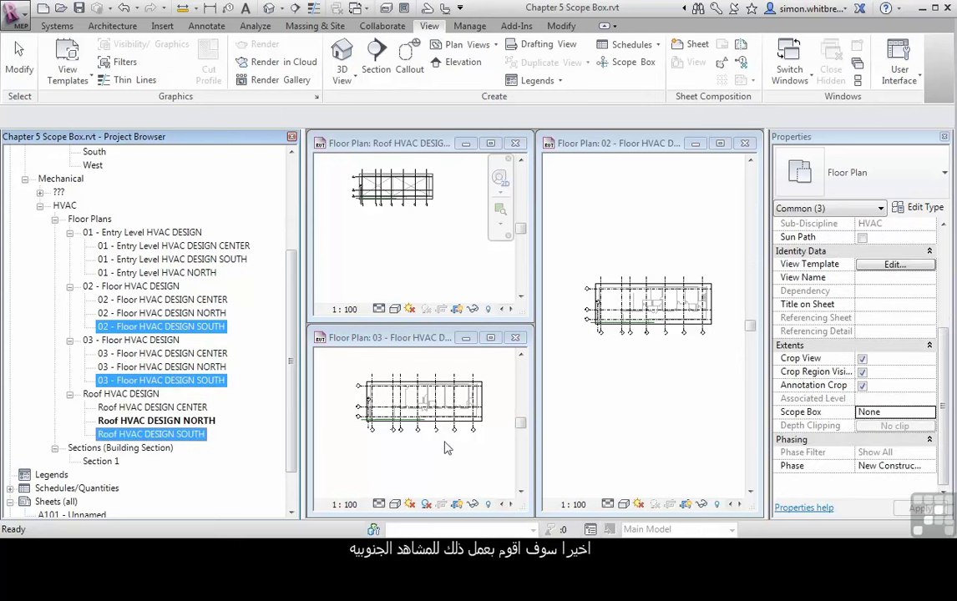
{"action": "left_click", "coordinate": [929, 413]}
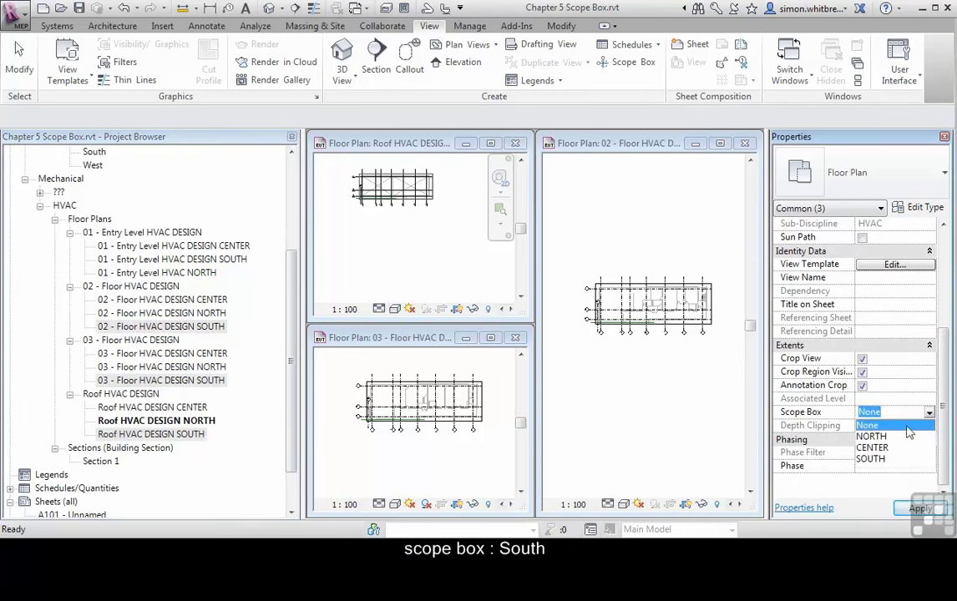
{"action": "left_click", "coordinate": [884, 459]}
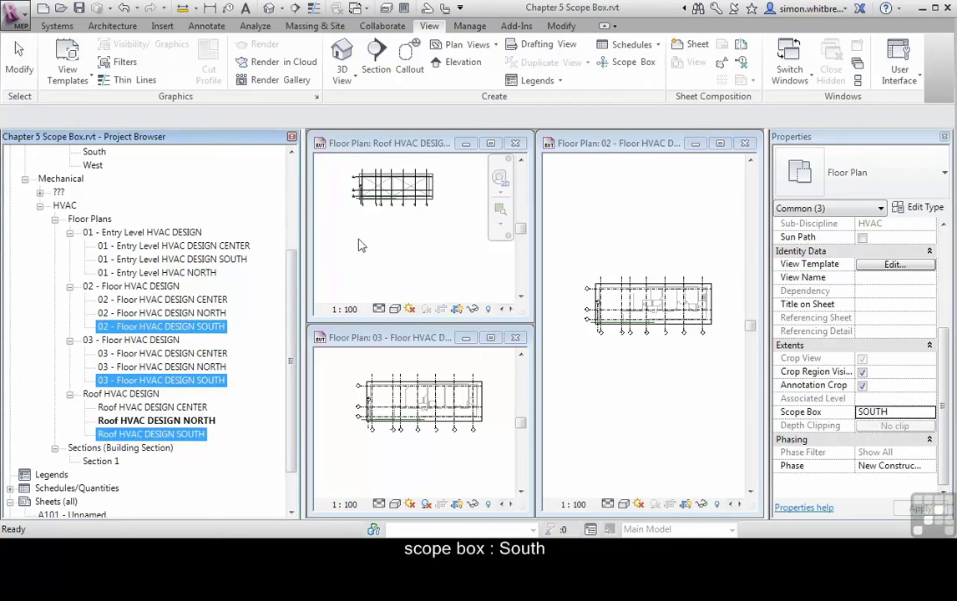
Open the 02 - Floor and 03 - Floor HVAC DESIGN SOUTH views to check their cropping.
{"action": "left_click", "coordinate": [209, 326]}
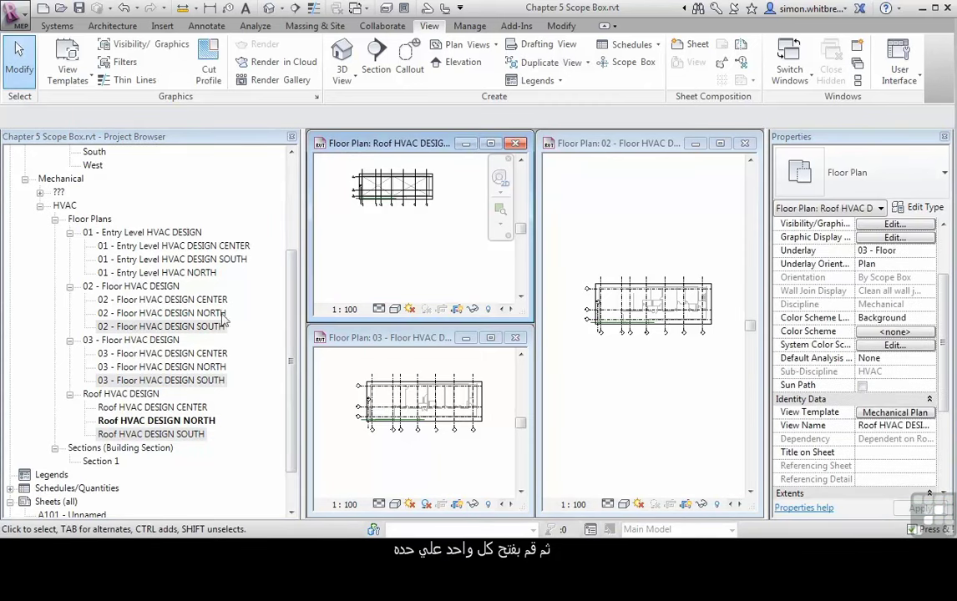
{"action": "double_click", "coordinate": [154, 328]}
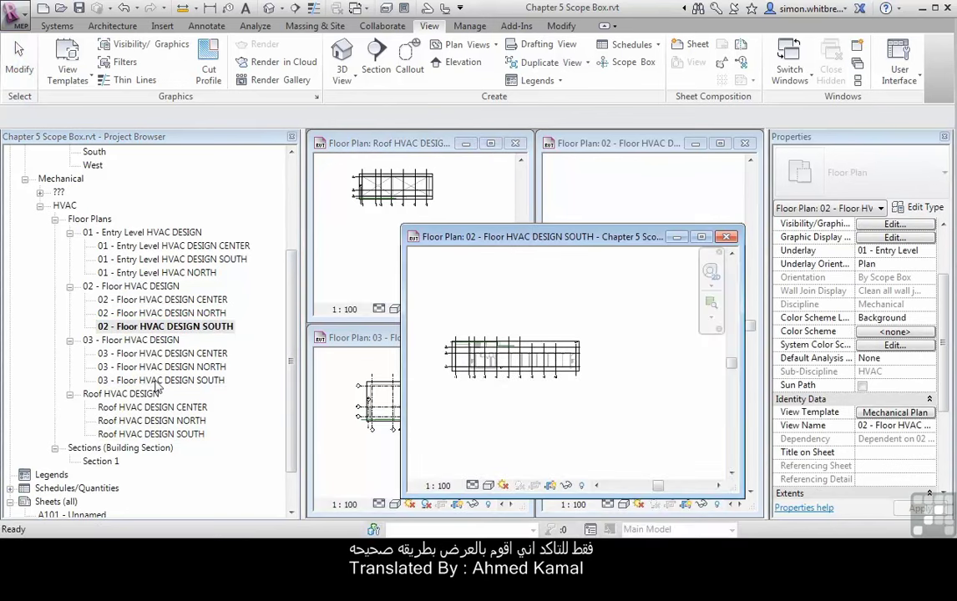
{"action": "left_click", "coordinate": [155, 382]}
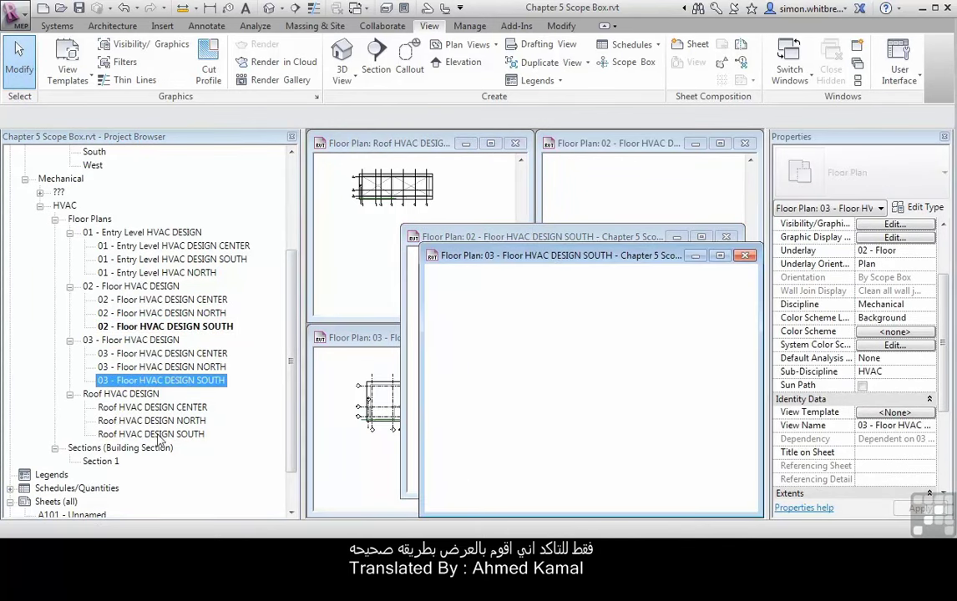